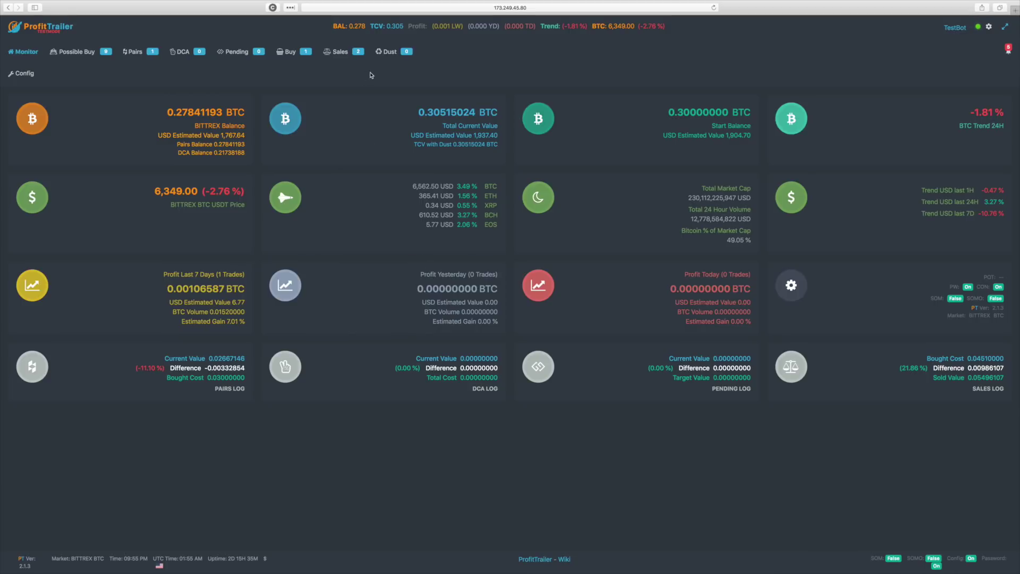
Open the bot configuration, set the Initial Cost for pairs to 0 and save the DEFAULT config
left_click(16, 72)
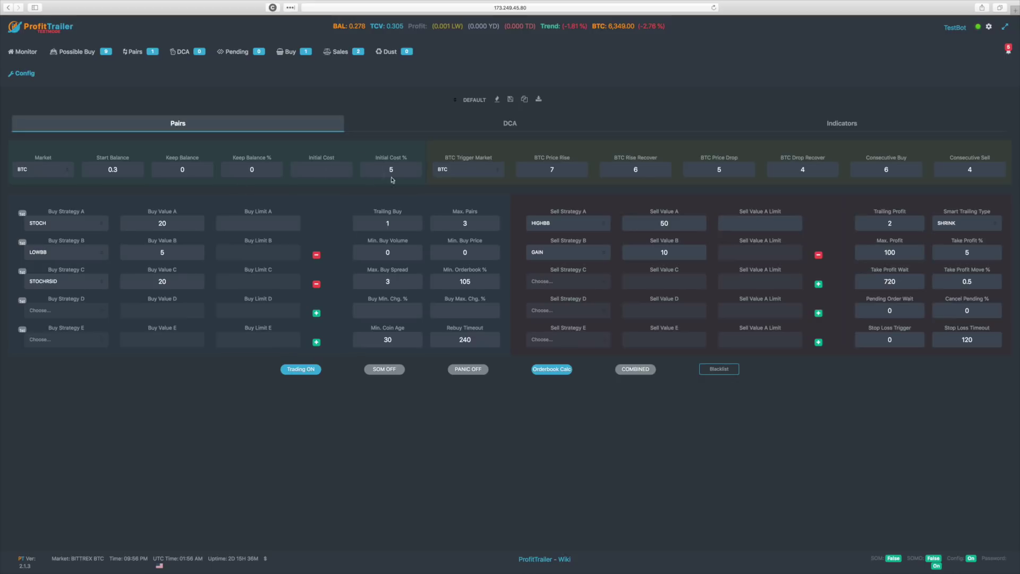
left_click(321, 169)
type("0")
left_click(510, 98)
Review the available market choices for the BTC Trigger Market setting
left_click(486, 173)
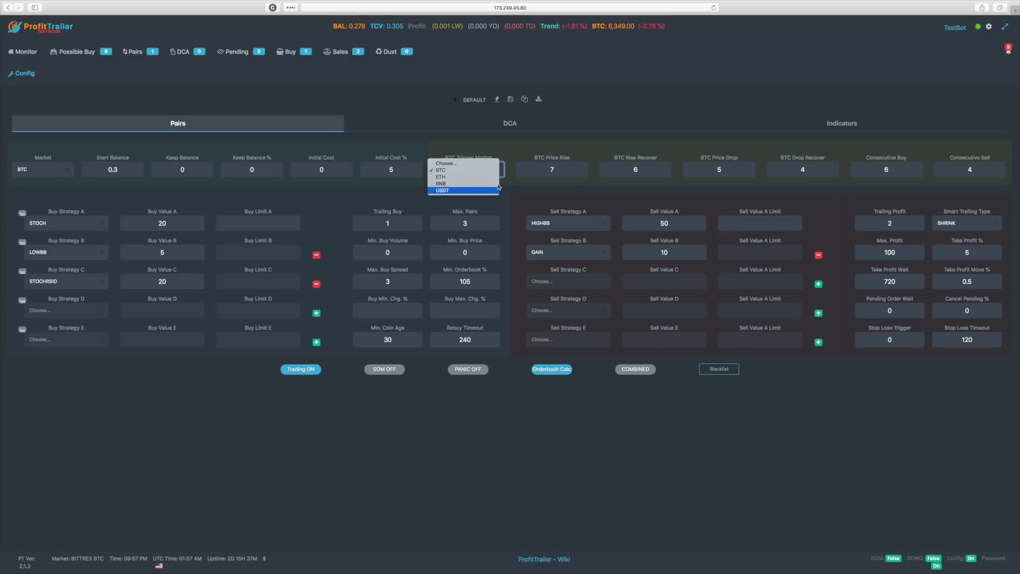
left_click(500, 160)
left_click(496, 175)
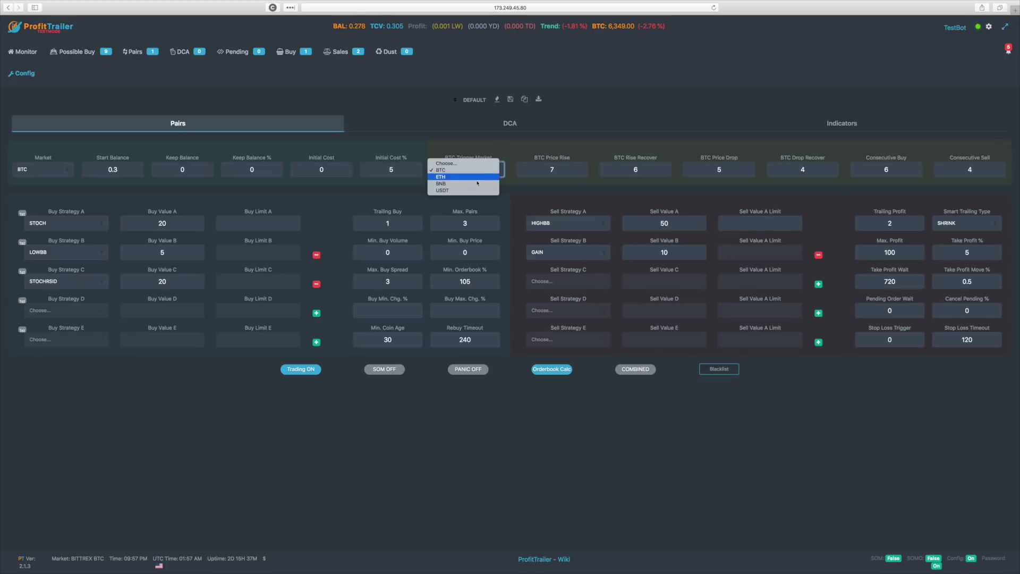
left_click(503, 149)
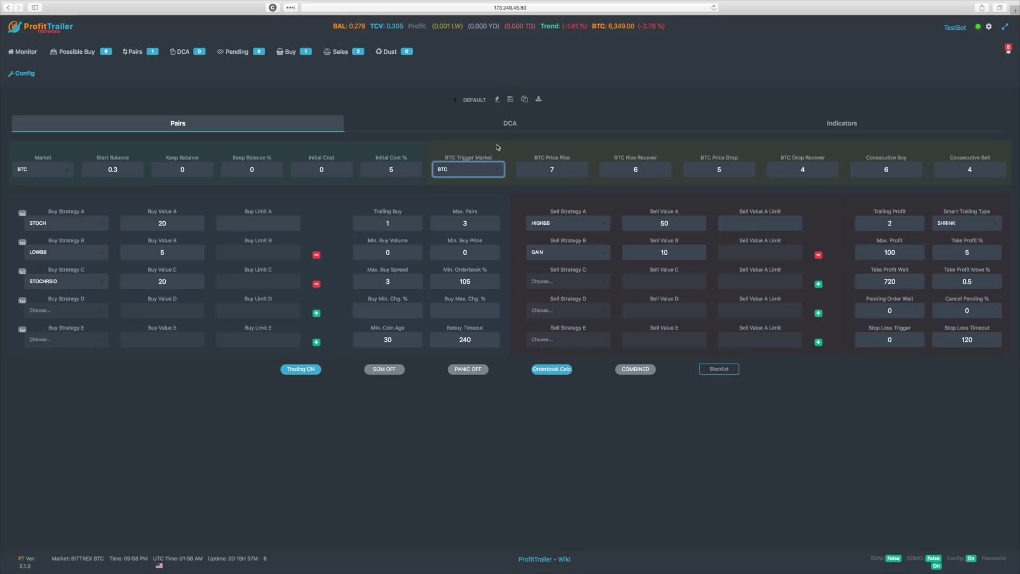
left_click(498, 170)
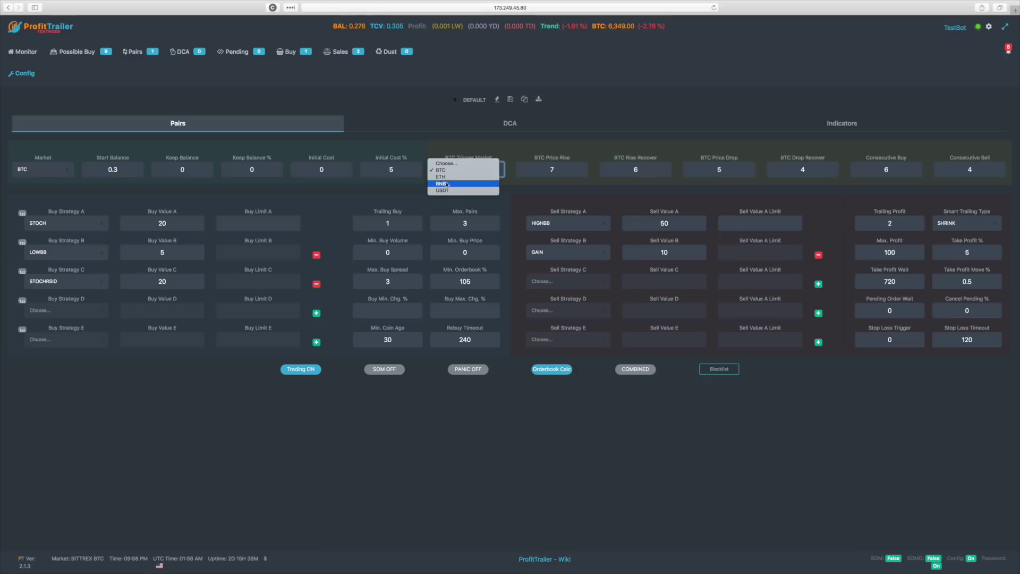
left_click(513, 155)
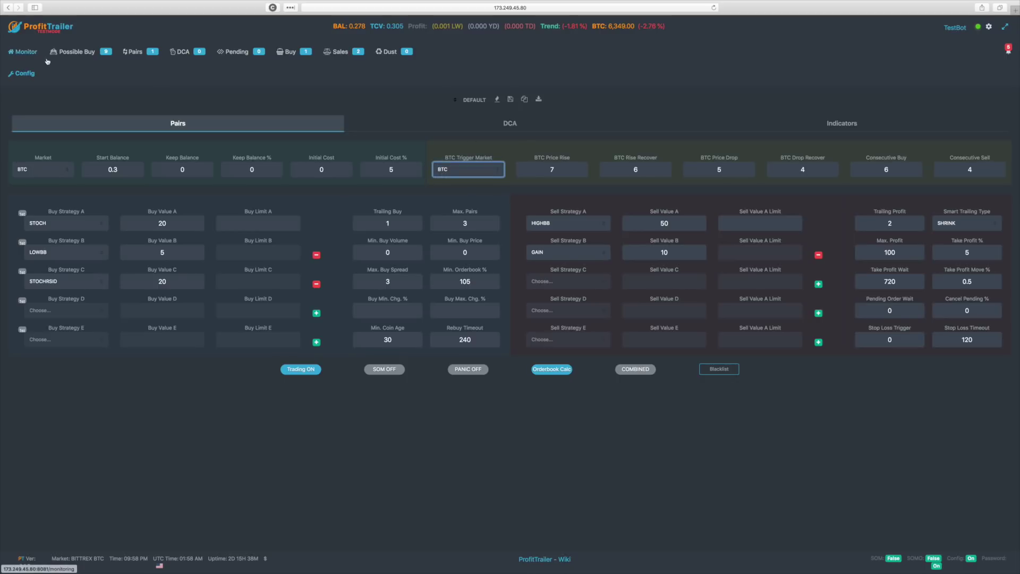
left_click(494, 167)
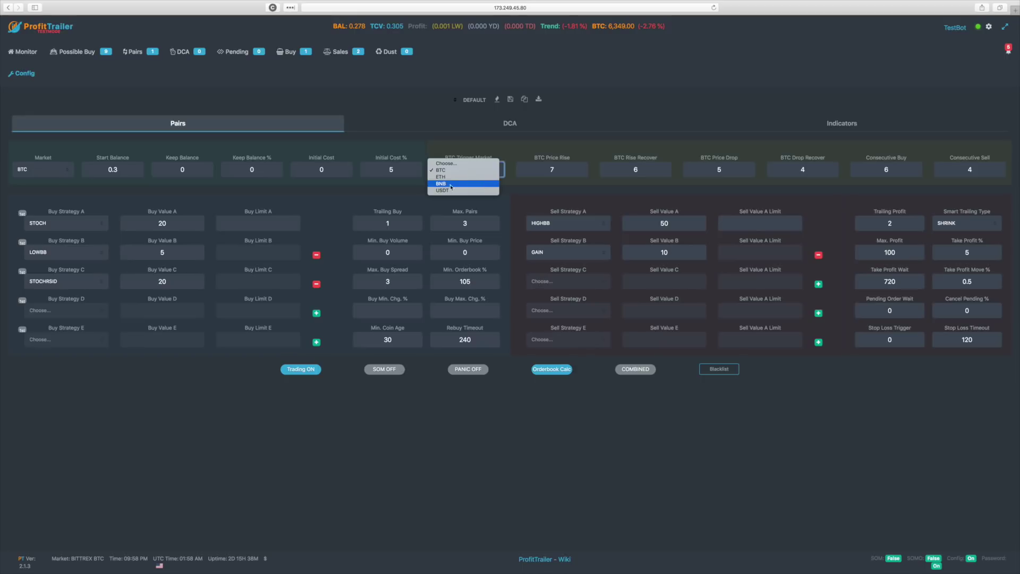
left_click(515, 151)
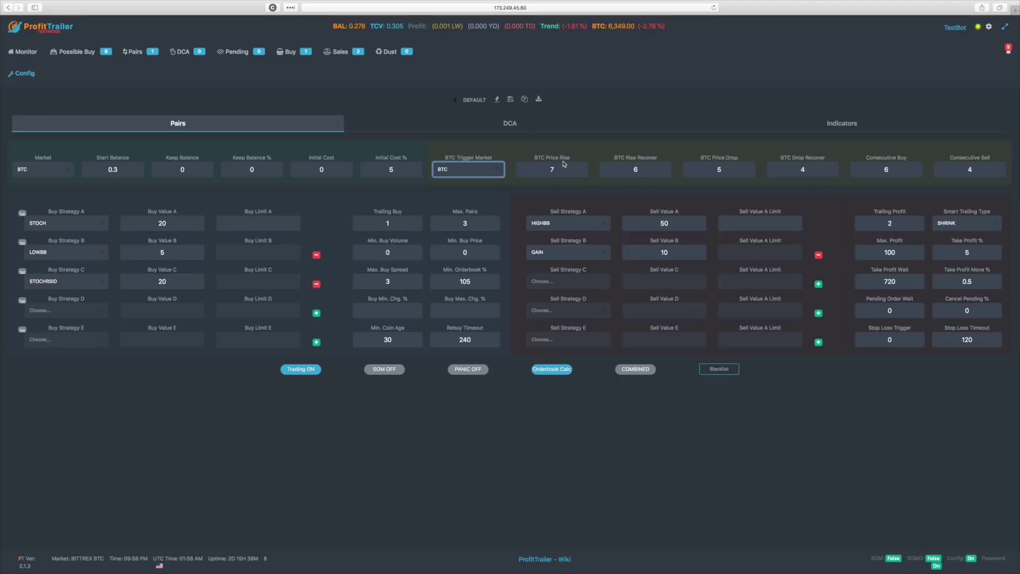
Examine the BTC Price Rise setting and read the help description for BTC Rise Recover
key("Tab")
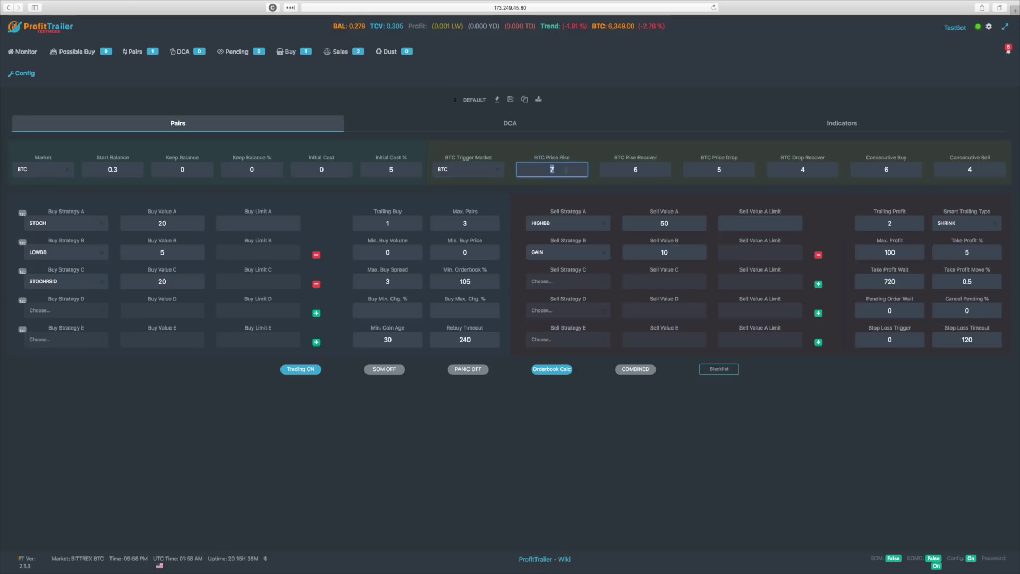
left_click(567, 169)
double_click(552, 169)
left_click(566, 170)
key("Tab")
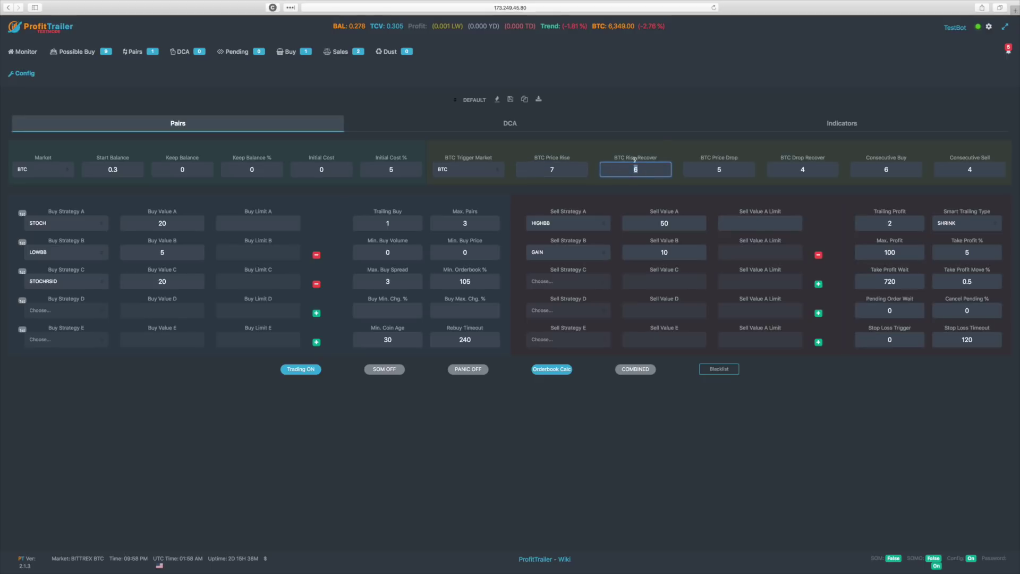
left_click(662, 155)
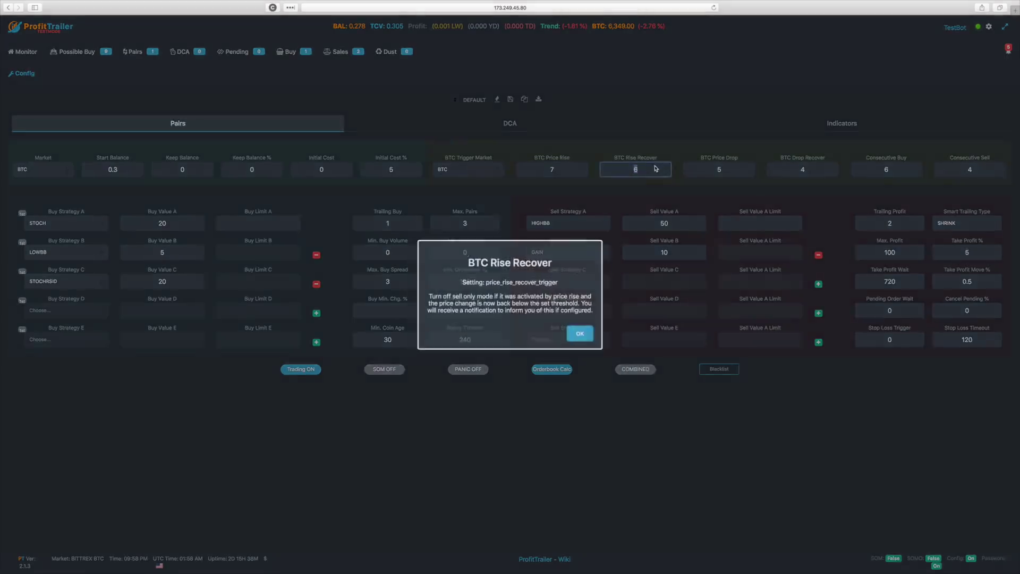
left_click(578, 338)
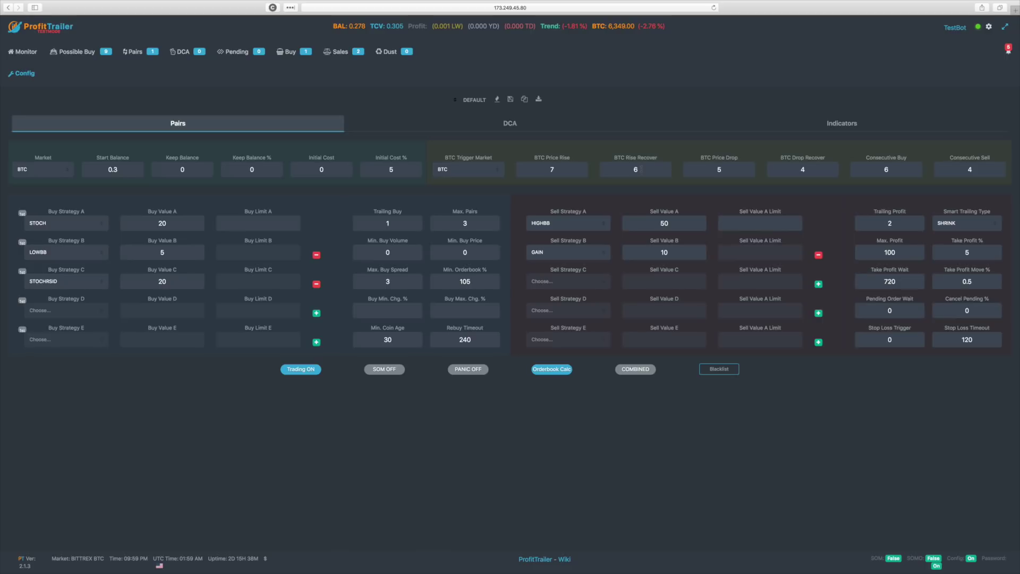
double_click(620, 169)
Set the BTC Price Drop trigger to 5
left_click(718, 169)
left_click(764, 169)
left_click(737, 169)
left_click_drag(703, 169, 747, 169)
type("5")
Read the help descriptions for Consecutive Buy, BTC Price Drop and BTC Drop Recover
double_click(819, 168)
left_click(882, 158)
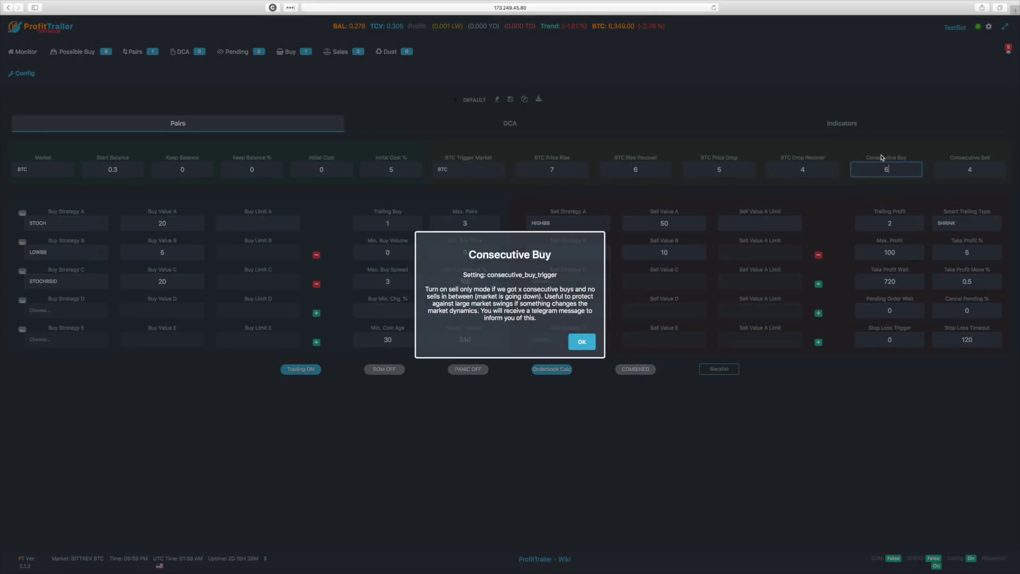
left_click(582, 342)
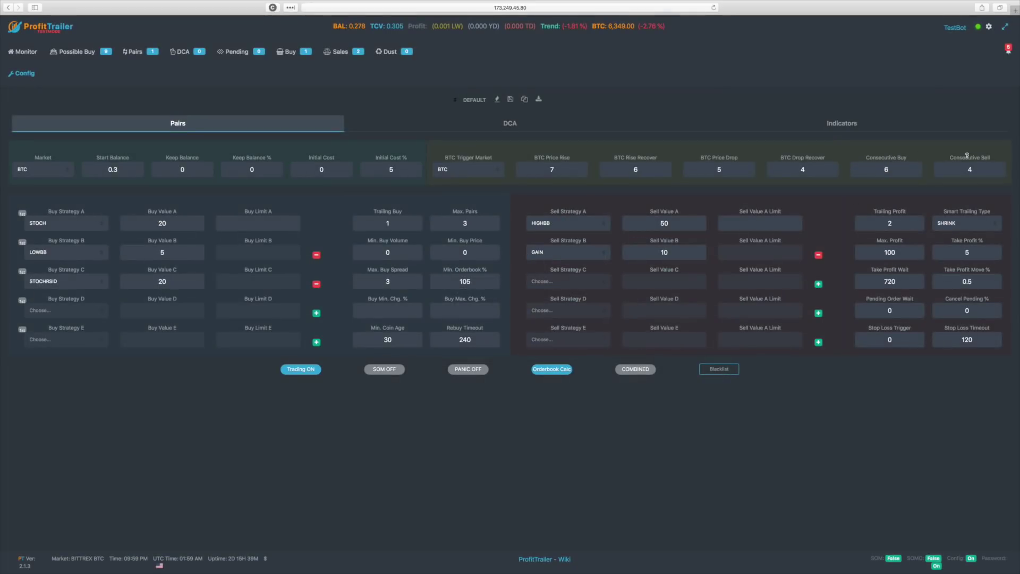
left_click(725, 158)
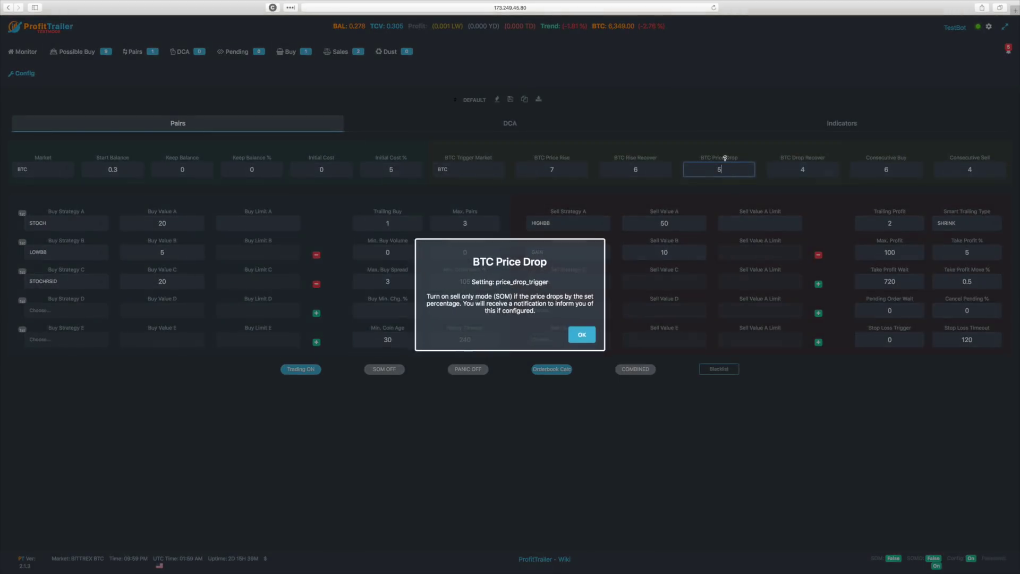
left_click(580, 336)
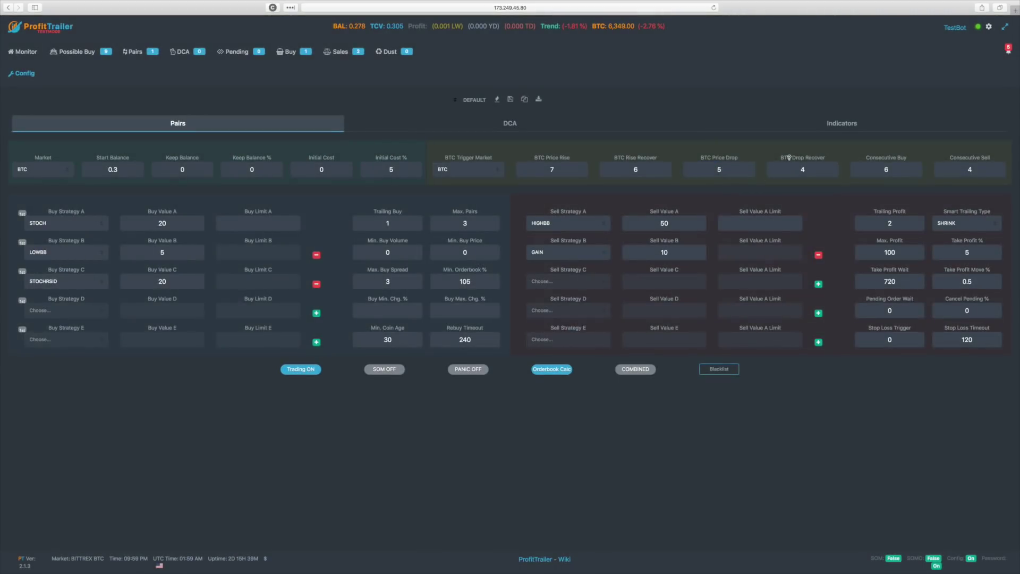
left_click(789, 157)
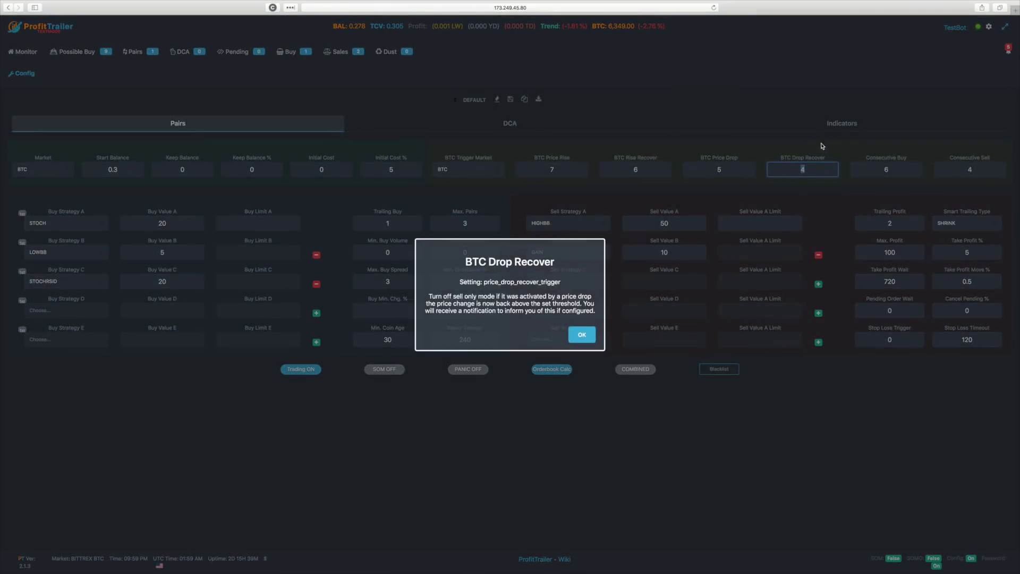
left_click(581, 337)
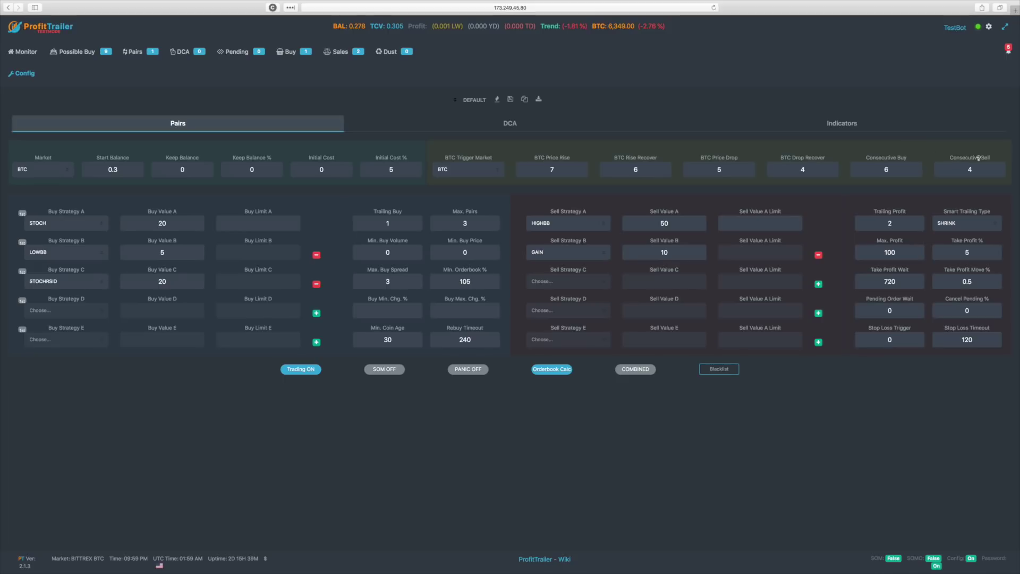
Review the Consecutive Buy help and examine the Consecutive Buy and Consecutive Sell values
left_click(890, 156)
left_click(590, 342)
double_click(886, 169)
left_click(926, 151)
double_click(969, 169)
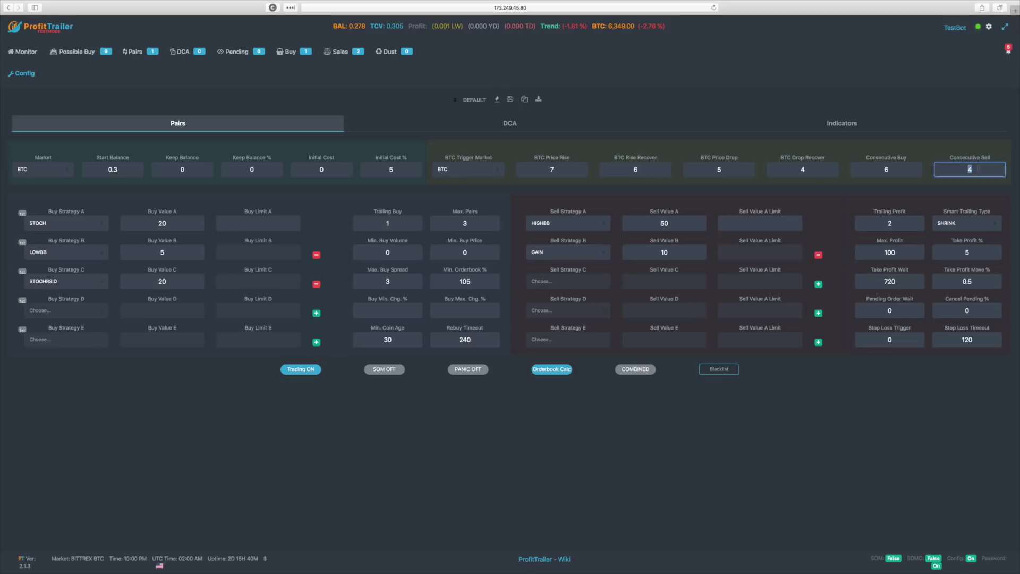
left_click(916, 186)
Enable the Buy Strategy D row and remove it again
left_click(316, 313)
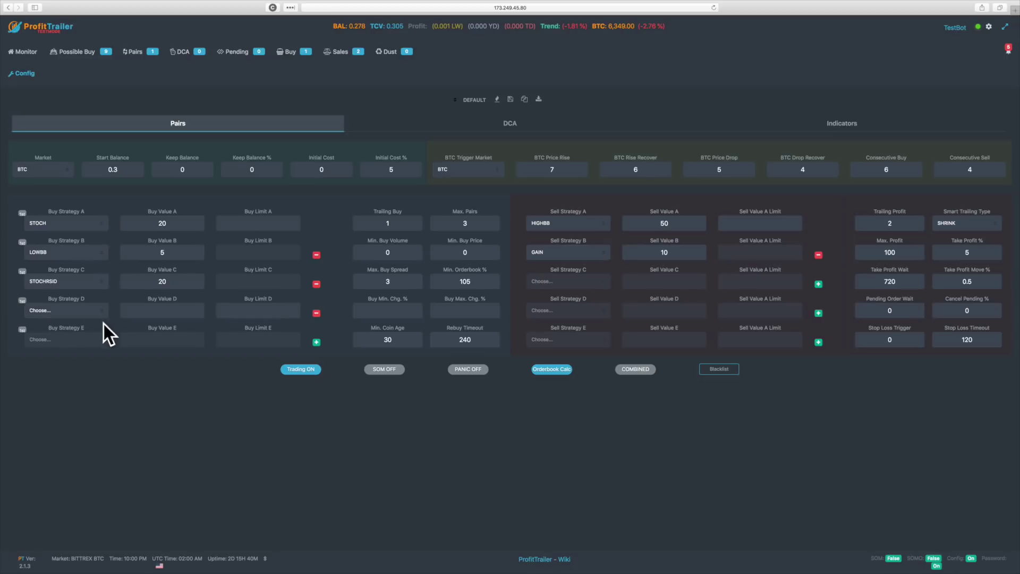
left_click(316, 314)
Examine the Max. Buy Spread, Min. Orderbook % and Min. Buy Volume settings and read the Min. Buy Price help
left_click(401, 285)
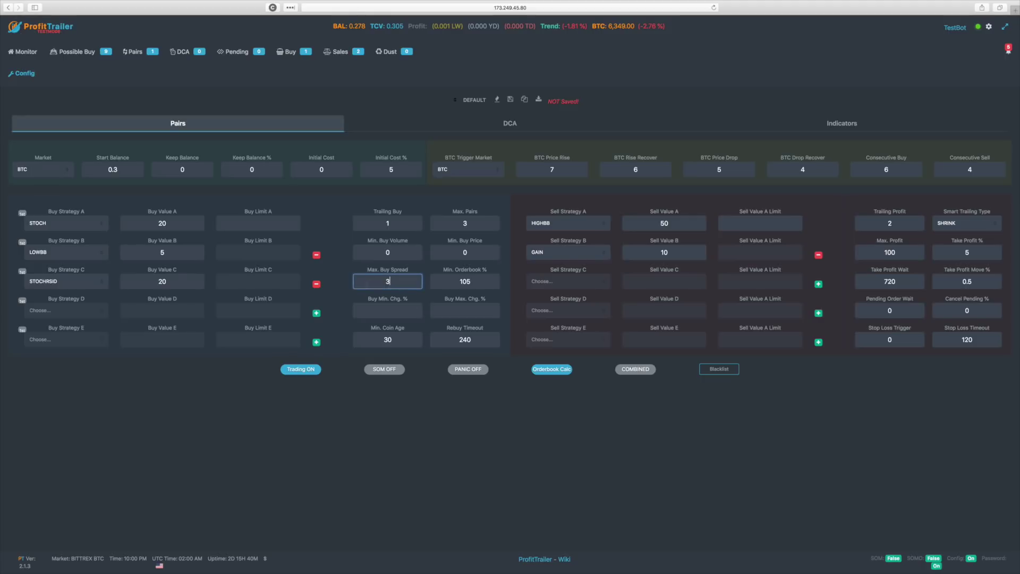
left_click(465, 289)
left_click(503, 304)
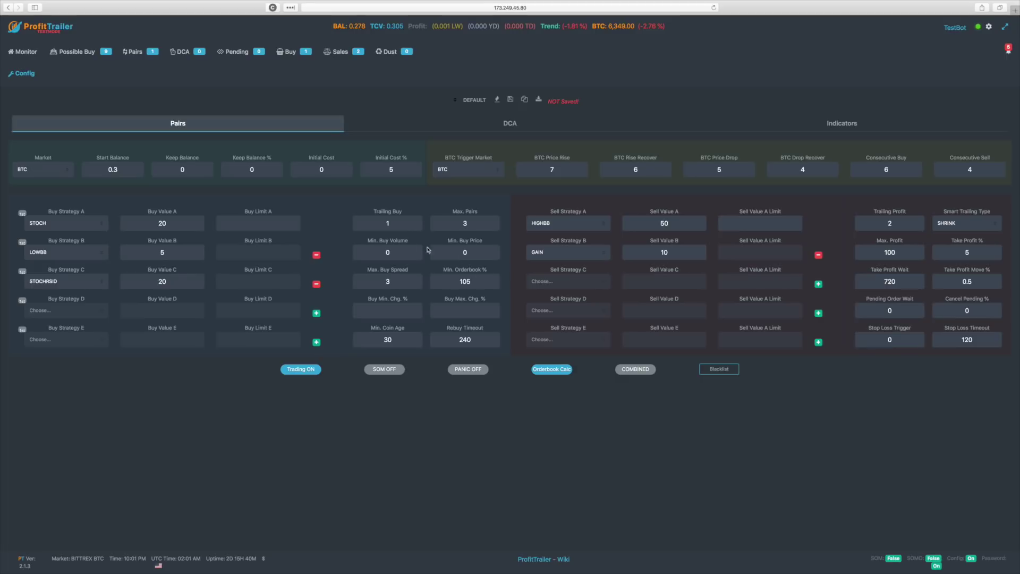
left_click(376, 249)
left_click(488, 234)
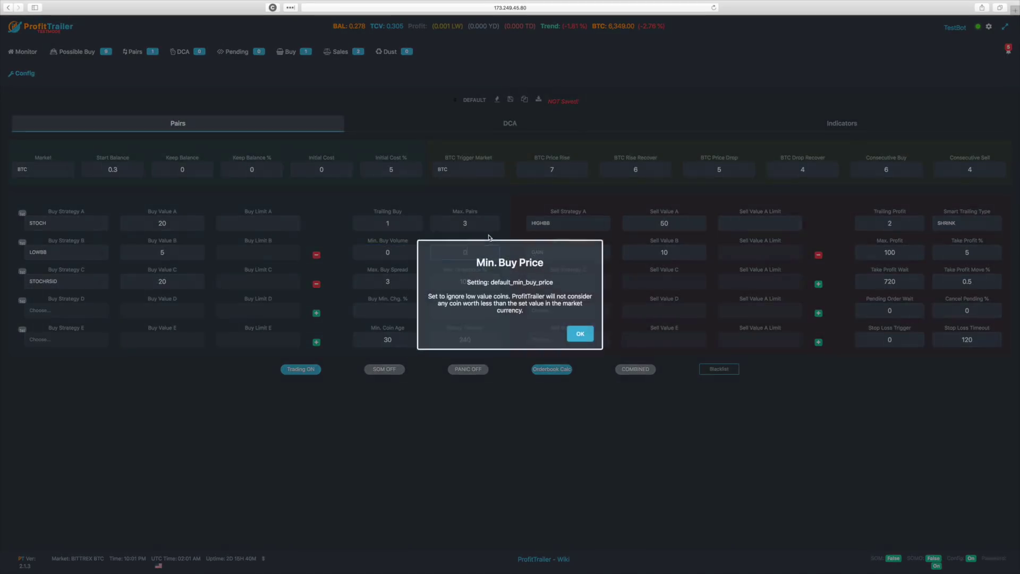
left_click(580, 333)
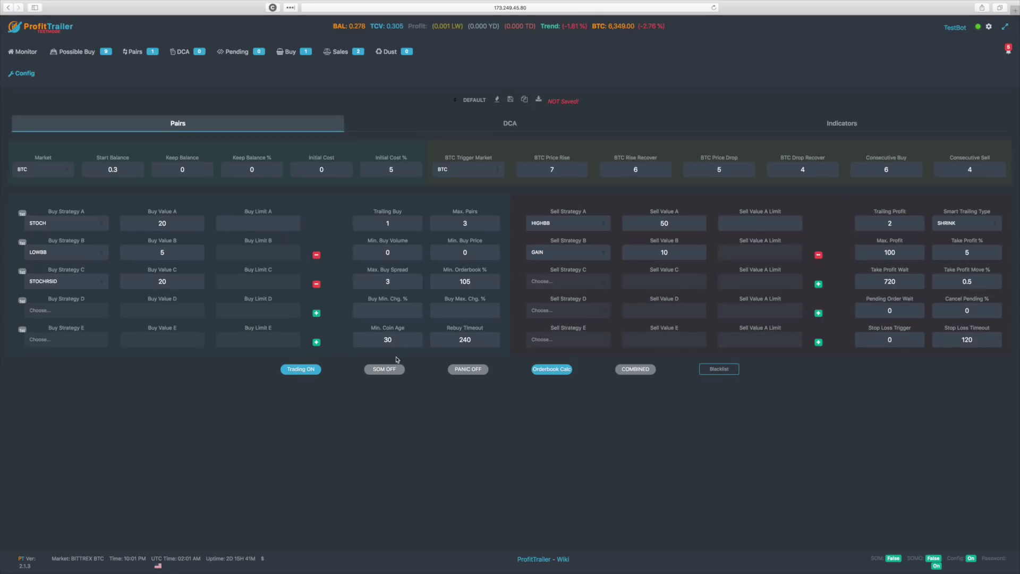
Examine Min. Coin Age and Rebuy Timeout, and read the help for Buy Min. Chg. % and Buy Max. Chg. %
left_click(373, 339)
left_click(461, 339)
left_click(506, 343)
left_click(398, 301)
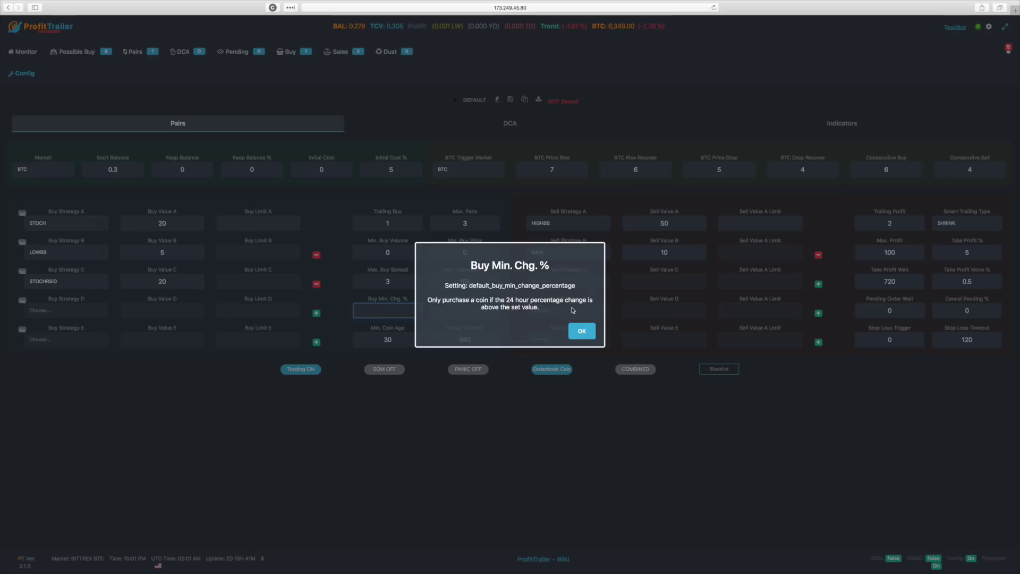
left_click(582, 331)
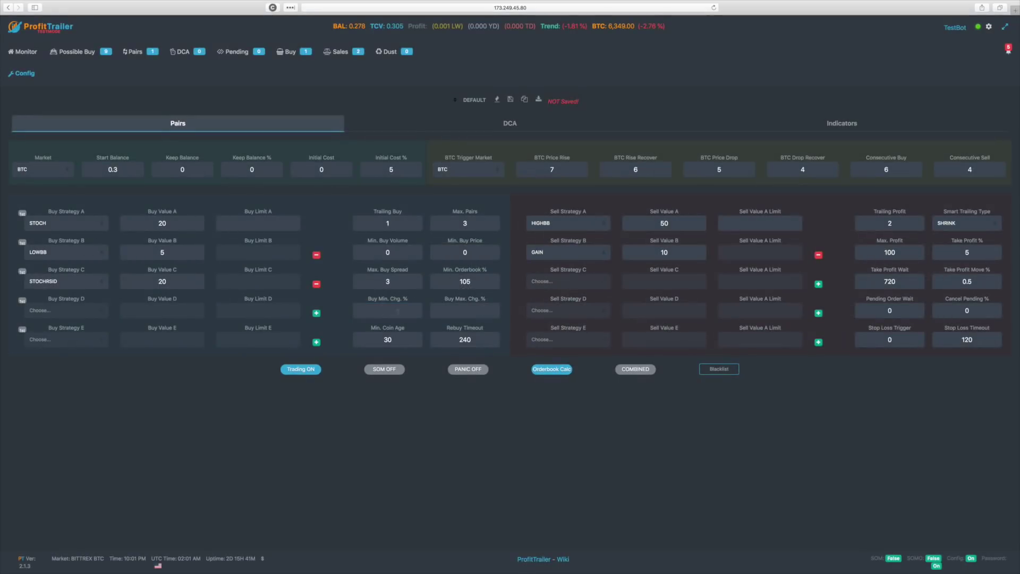
left_click(474, 298)
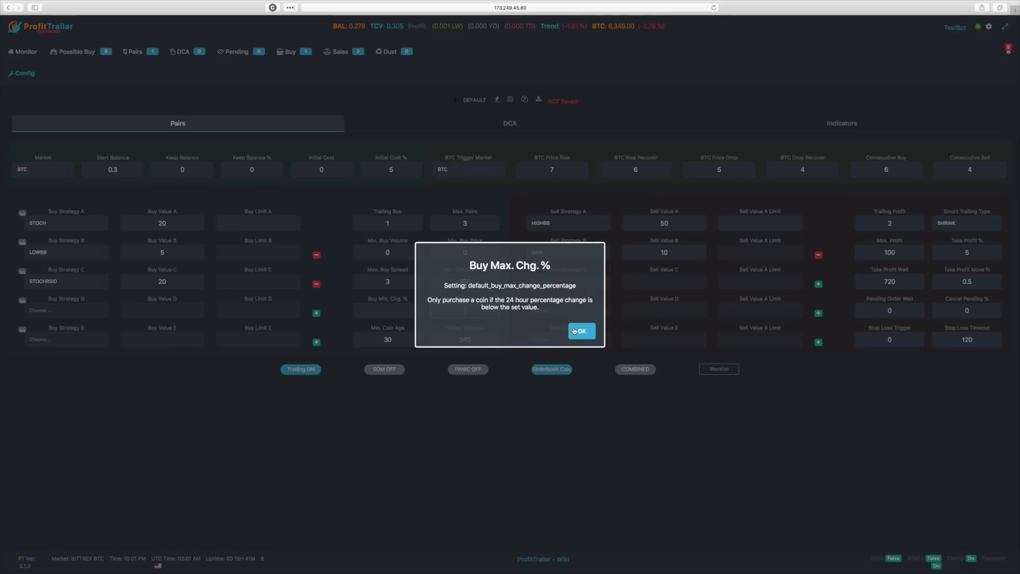
left_click(573, 331)
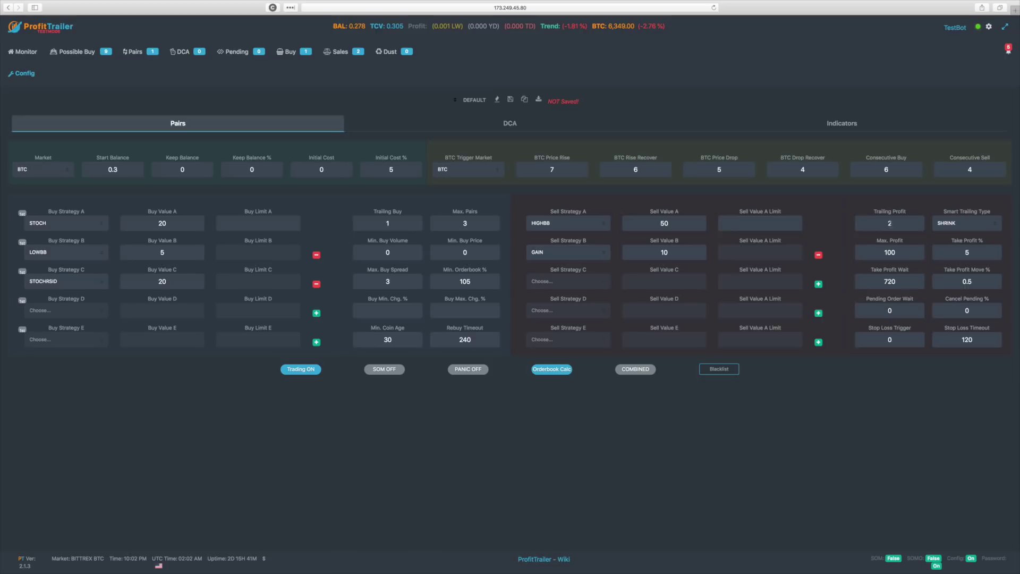
Review the Smart Trailing Type options and check the help description for that setting
left_click(972, 223)
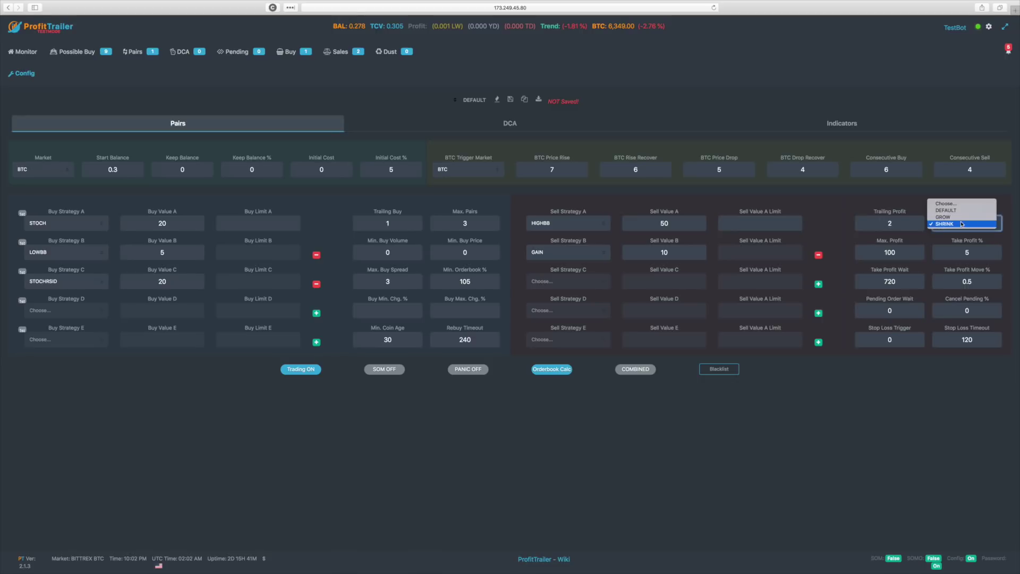
left_click(972, 223)
left_click(971, 223)
left_click(999, 228)
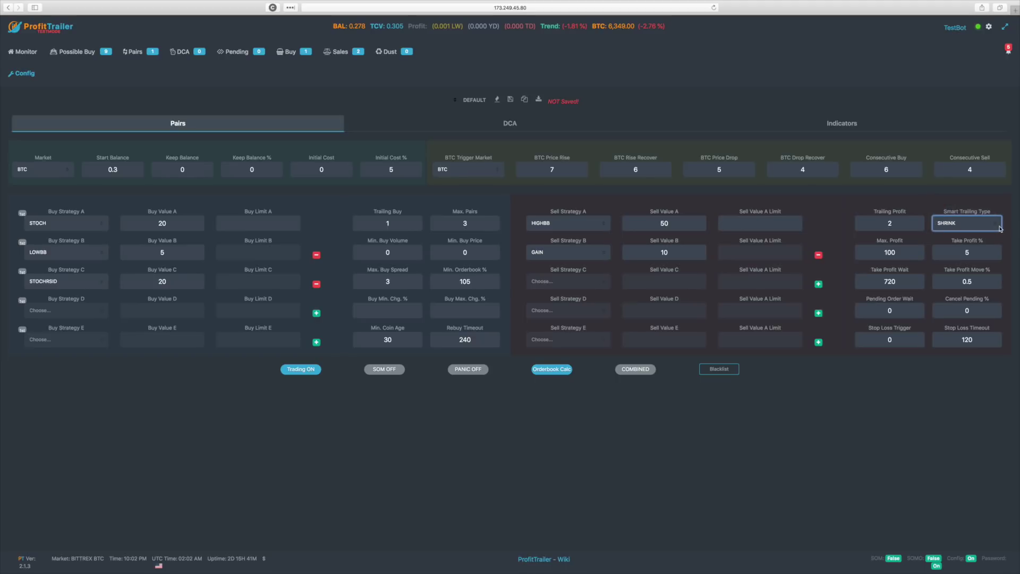
left_click(956, 211)
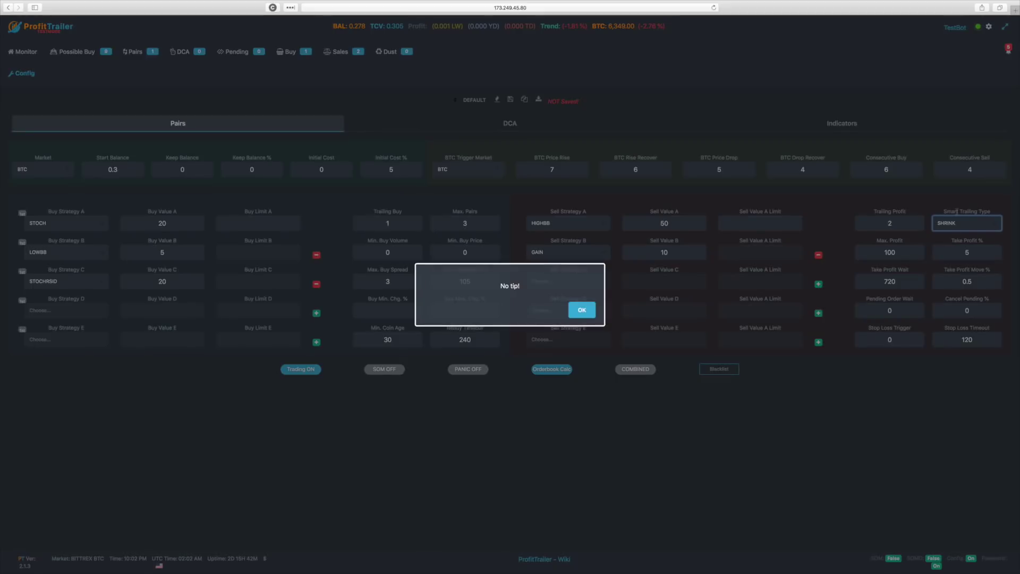
left_click(579, 309)
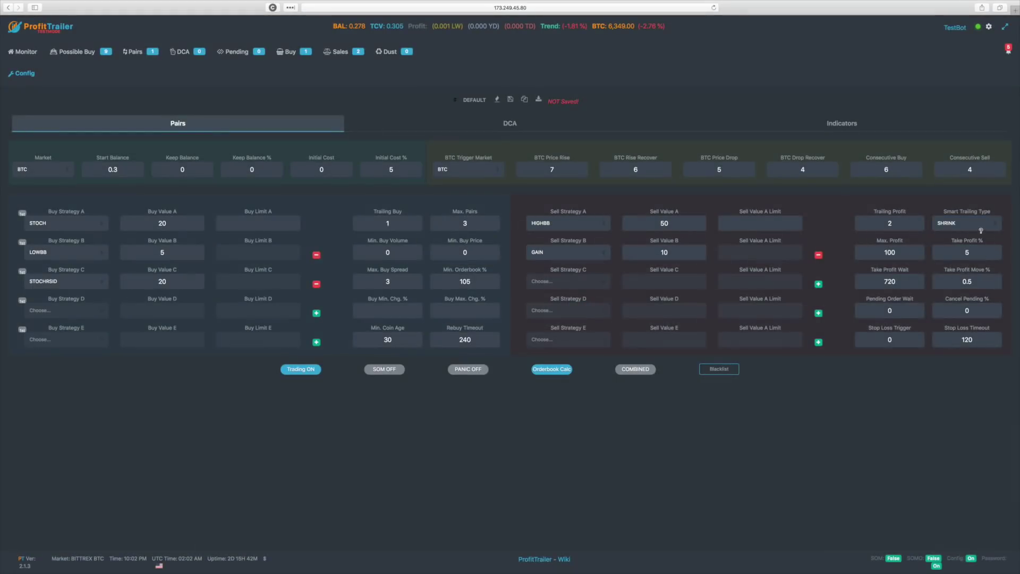
left_click(977, 223)
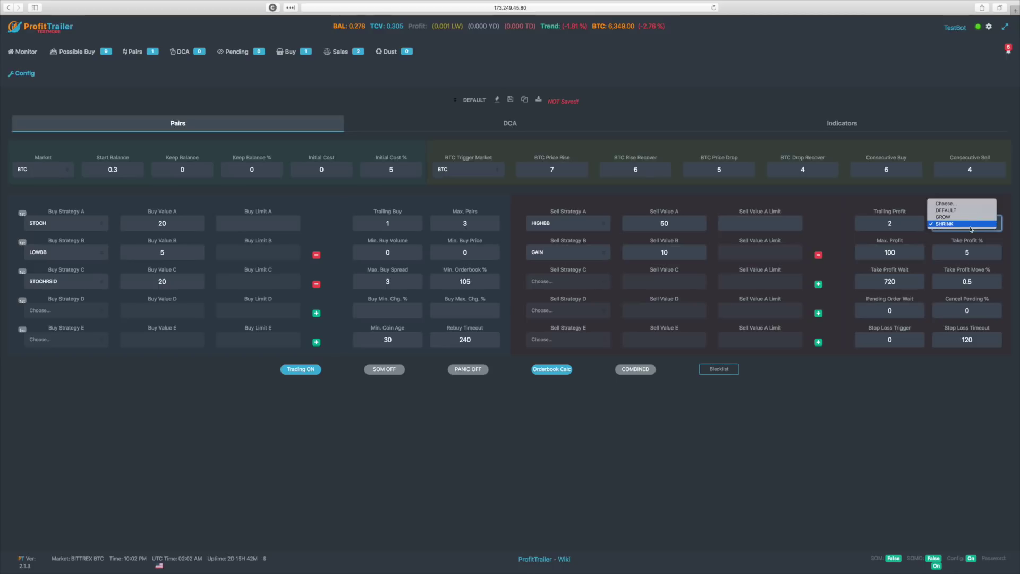
left_click(980, 224)
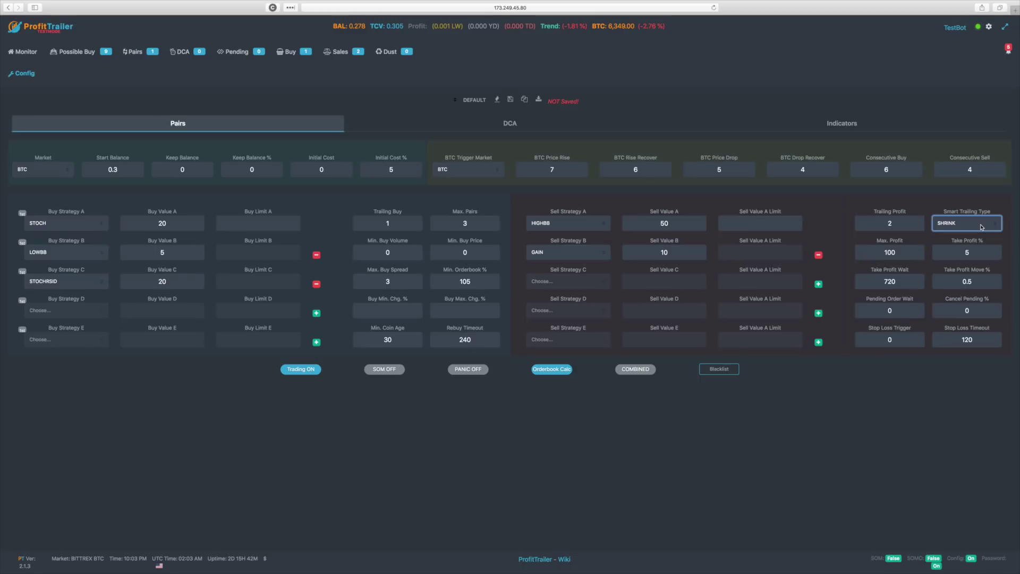
Try the GROW and DEFAULT options for Smart Trailing Type and return the setting to SHRINK
left_click(981, 227)
left_click(965, 221)
left_click(995, 224)
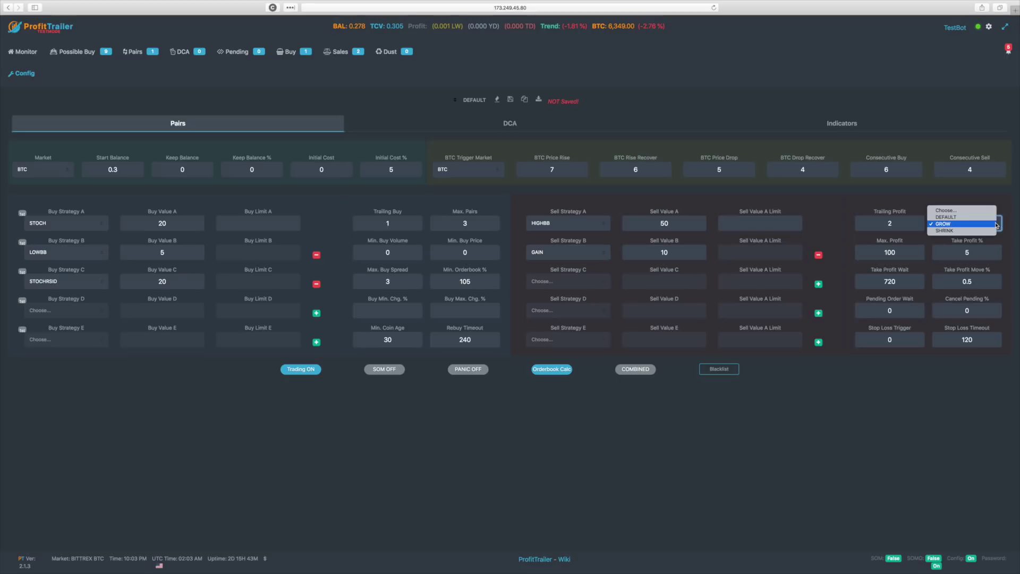
left_click(961, 234)
left_click(983, 227)
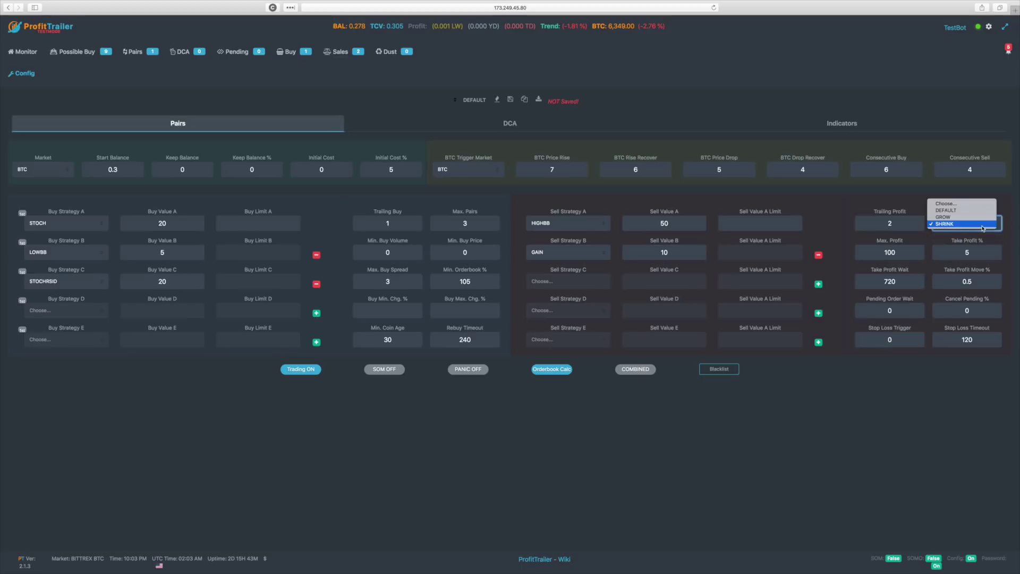
left_click(983, 217)
left_click(984, 227)
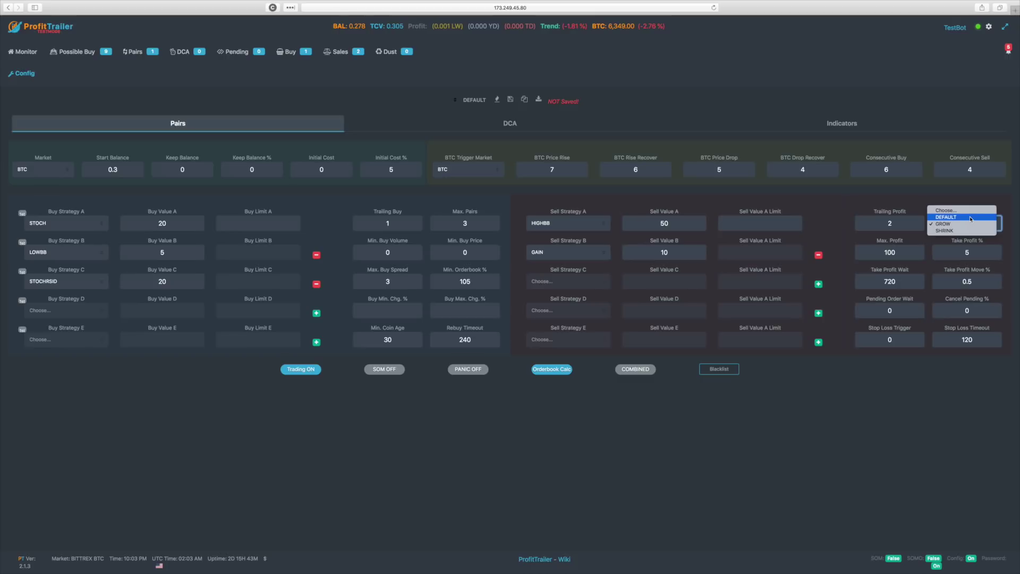
left_click(970, 217)
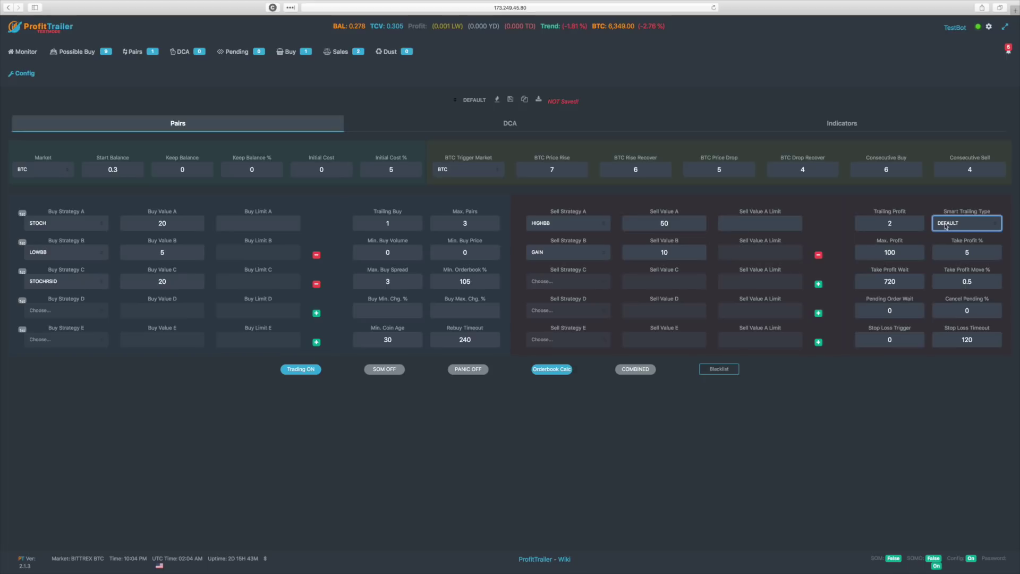
left_click(989, 223)
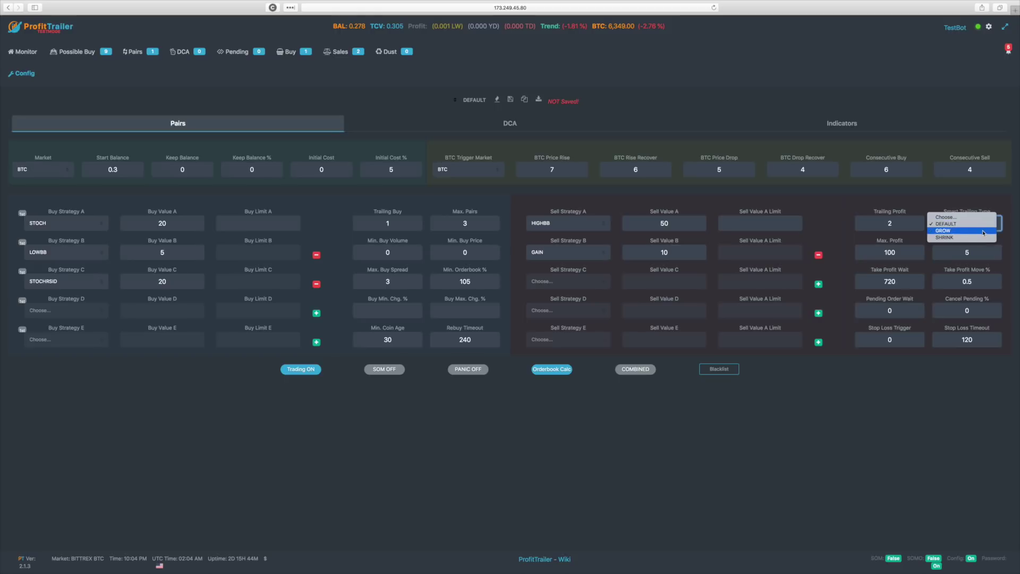
left_click(984, 237)
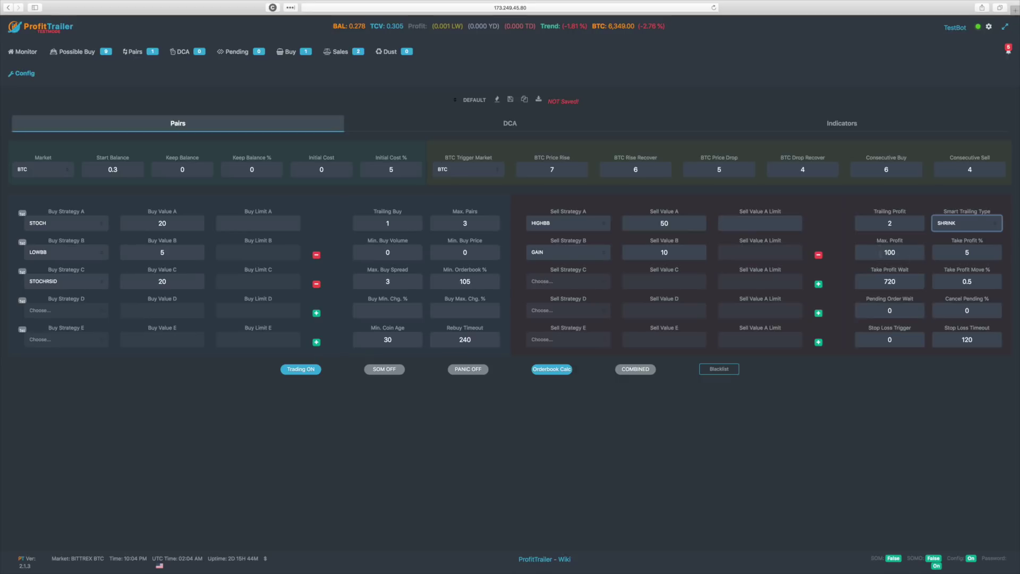
Examine the Max. Profit setting in the sell section
left_click_drag(879, 252, 903, 253)
left_click(902, 253)
left_click_drag(898, 253, 871, 253)
left_click(871, 253)
double_click(889, 253)
left_click(906, 252)
Examine the Take Profit %, Take Profit Wait and Take Profit Move % settings
left_click_drag(871, 281, 893, 281)
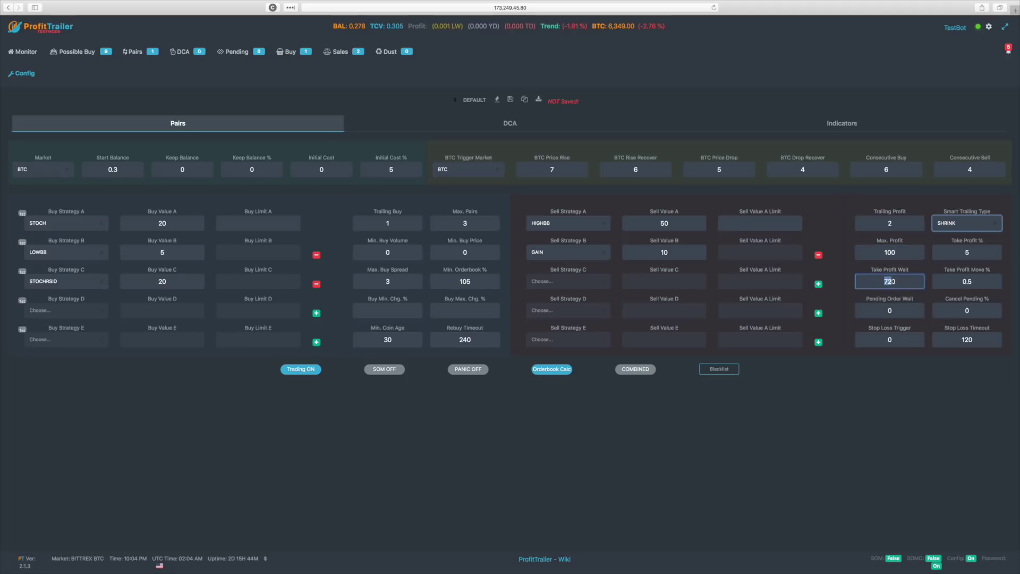
left_click(967, 252)
left_click(979, 280)
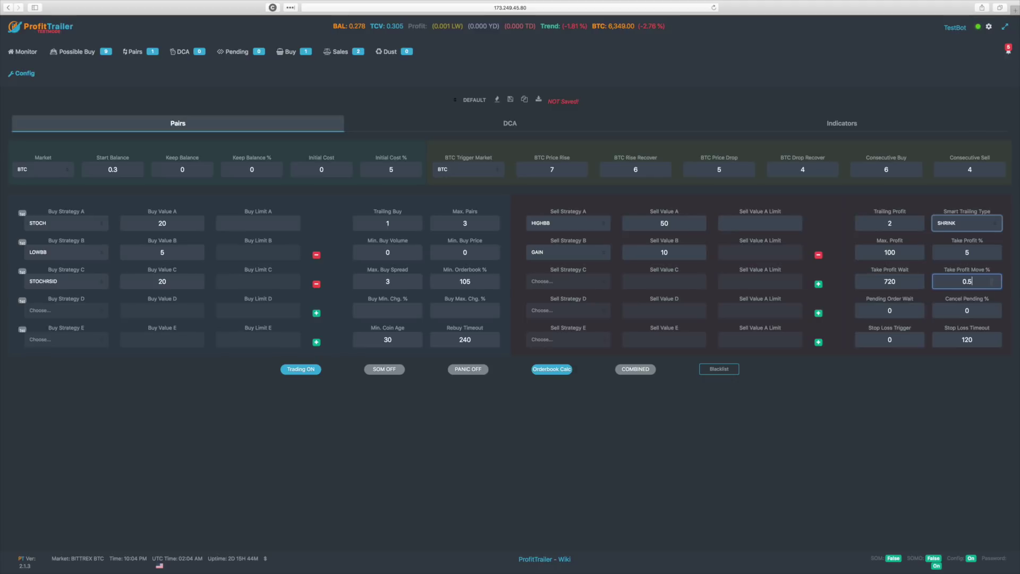
double_click(987, 250)
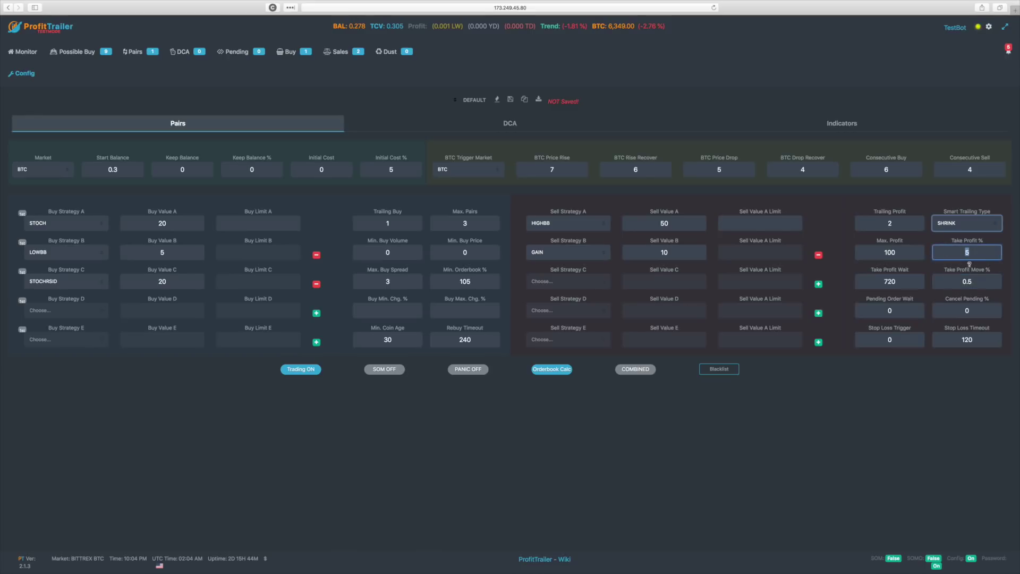
left_click(970, 251)
key("Tab")
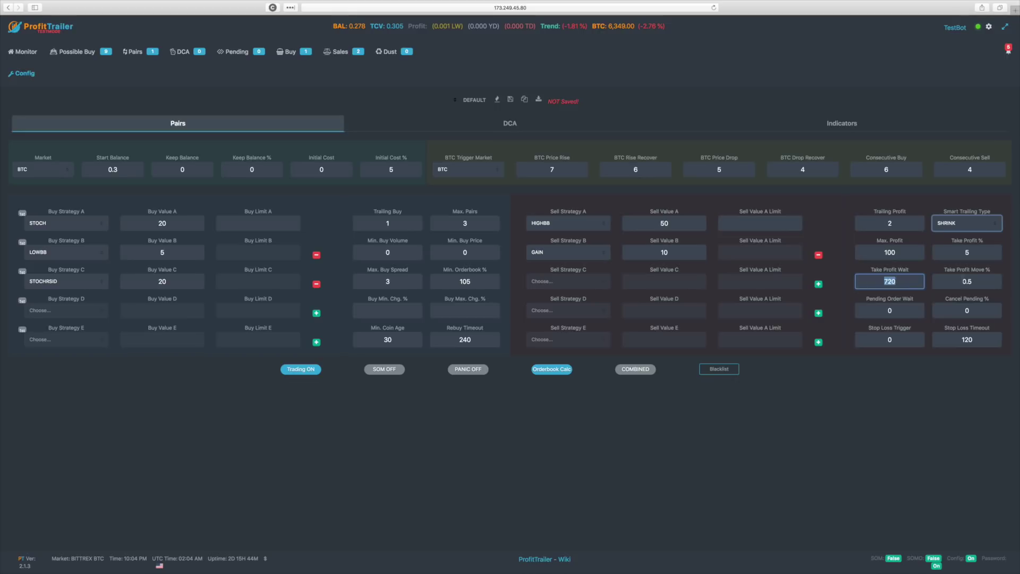
key("Tab")
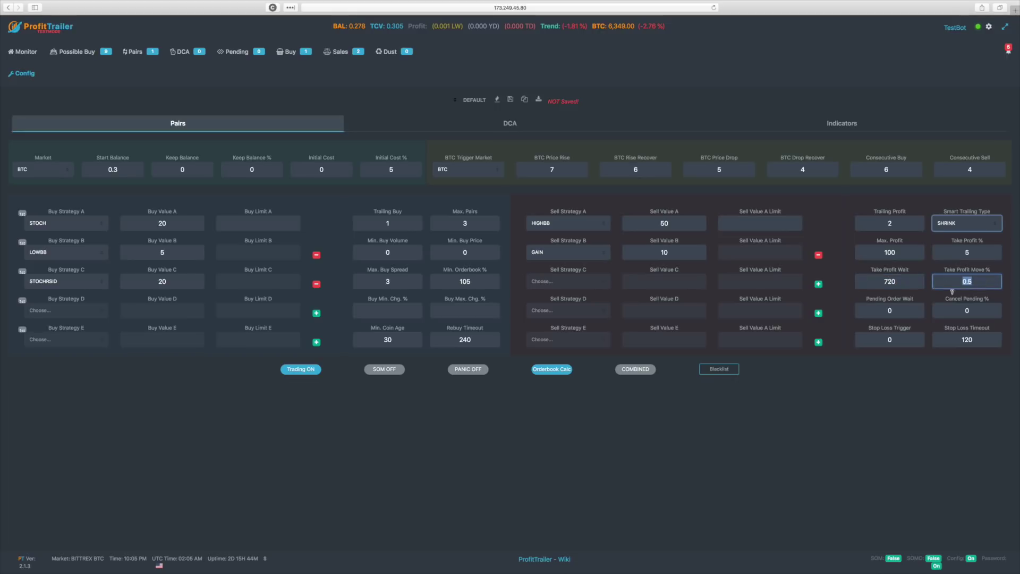
key("shift+Tab")
left_click(876, 281)
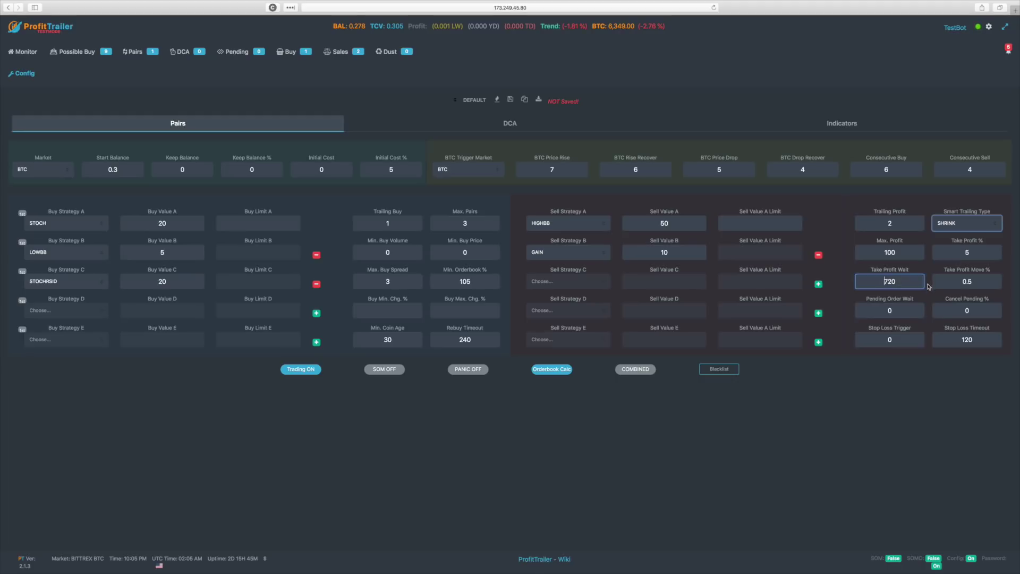
left_click_drag(898, 281, 883, 281)
key("Tab")
left_click(983, 282)
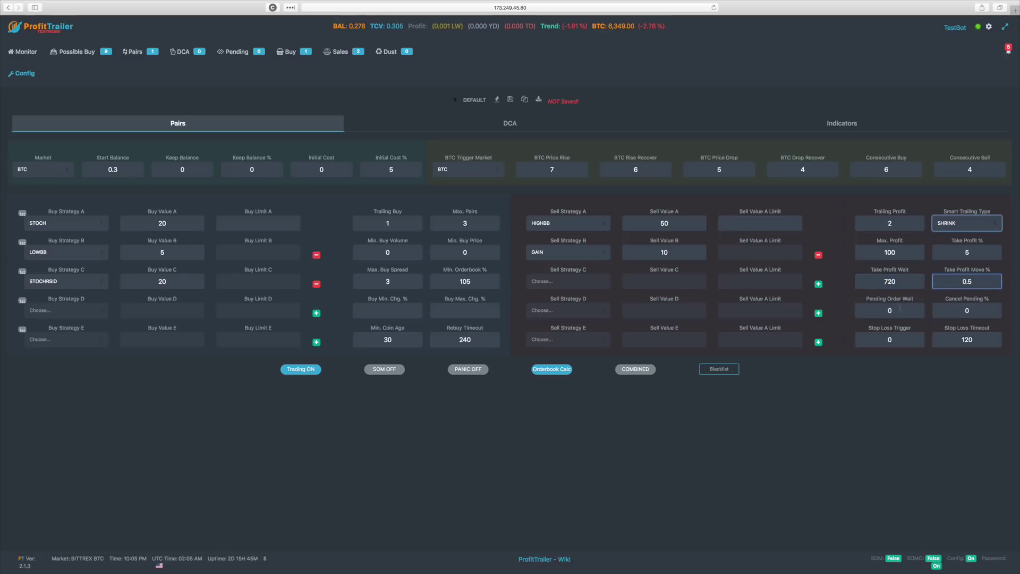
Examine Pending Order Wait and Cancel Pending %, and switch the COMBINED option over and back
left_click(900, 308)
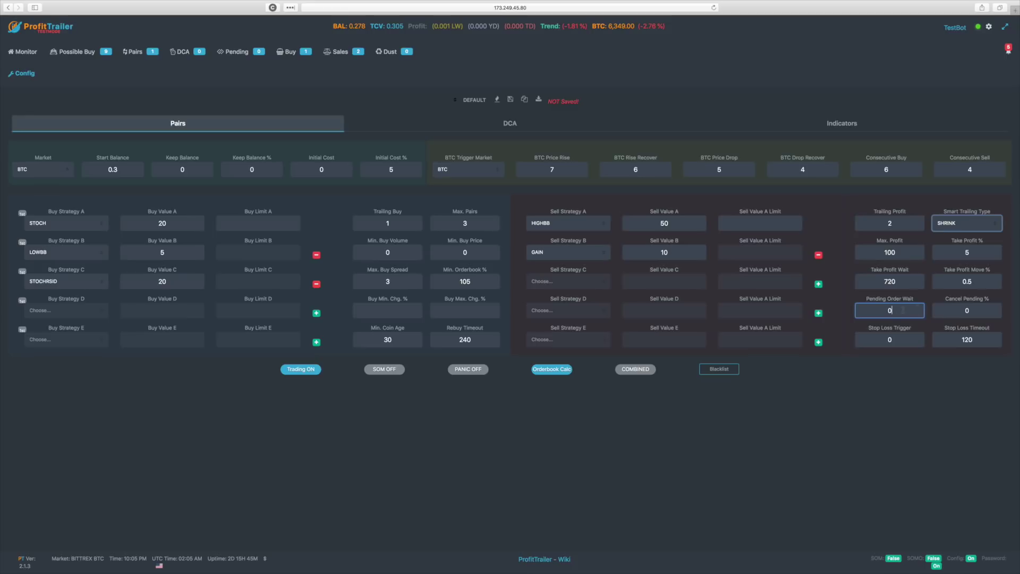
left_click_drag(903, 310, 874, 310)
left_click(892, 343)
left_click(972, 310)
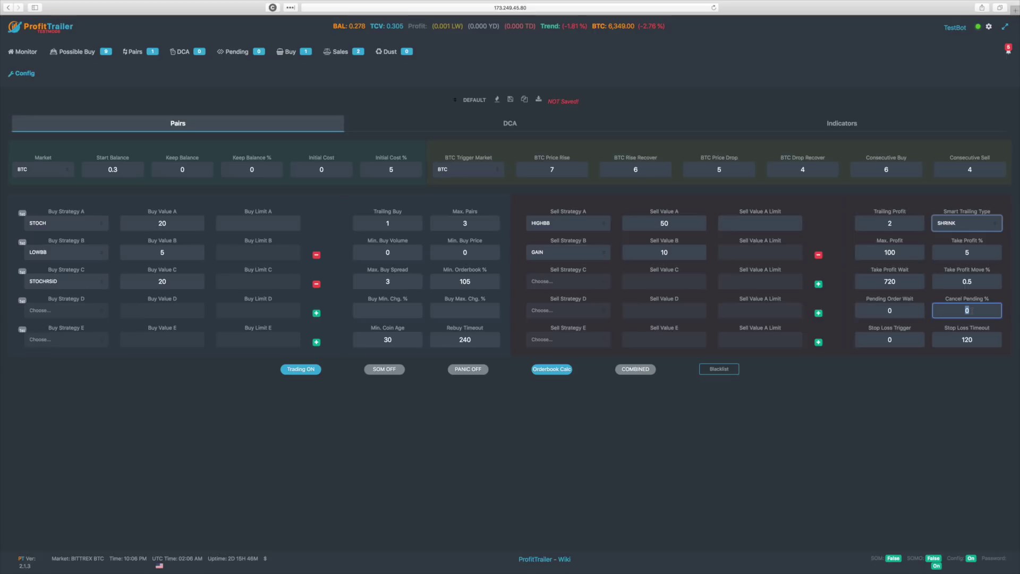
left_click(982, 309)
left_click(638, 372)
left_click(639, 372)
Examine the Stop Loss Trigger and Stop Loss Timeout settings
double_click(889, 340)
key("Tab")
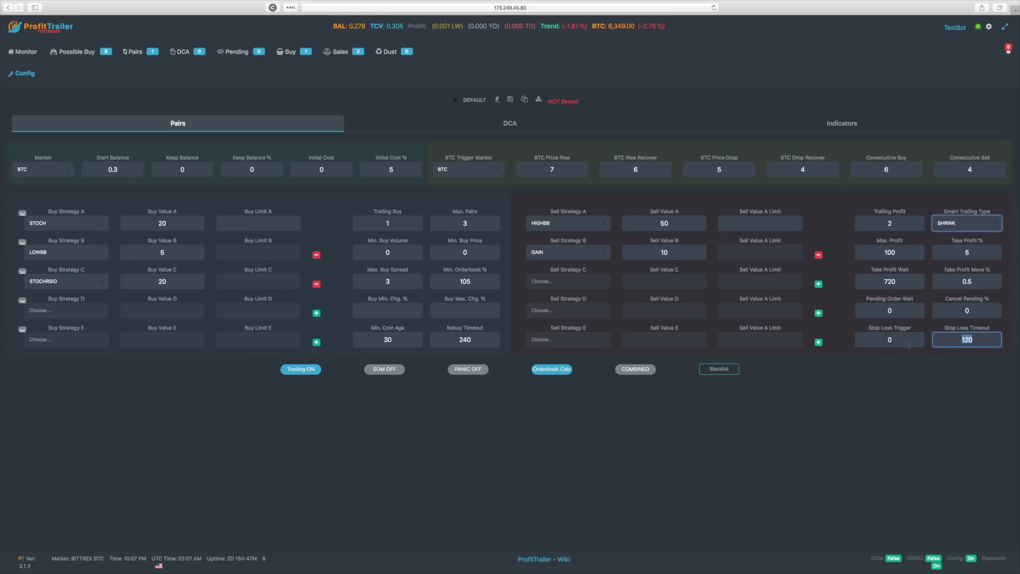
double_click(879, 341)
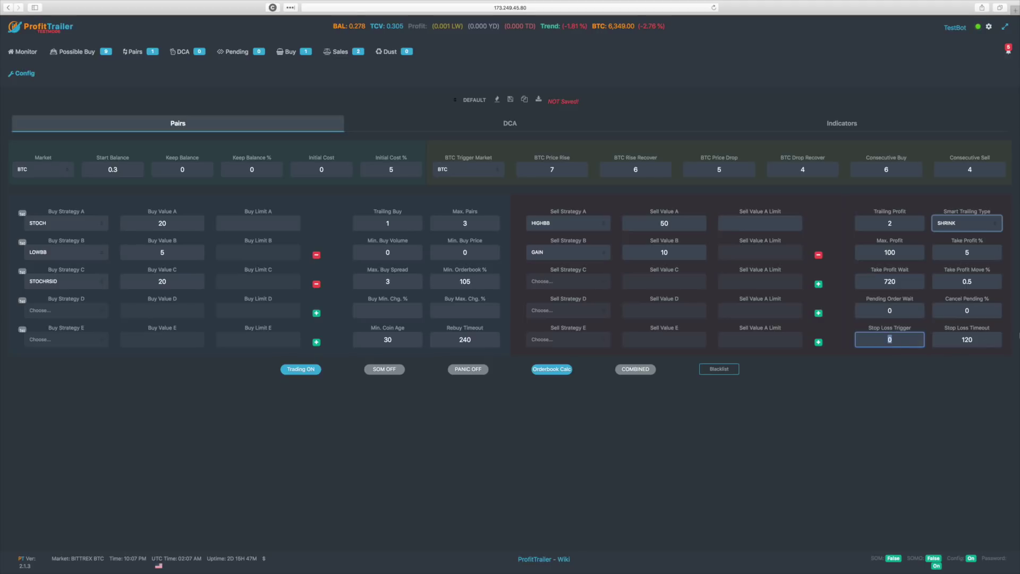
left_click(954, 340)
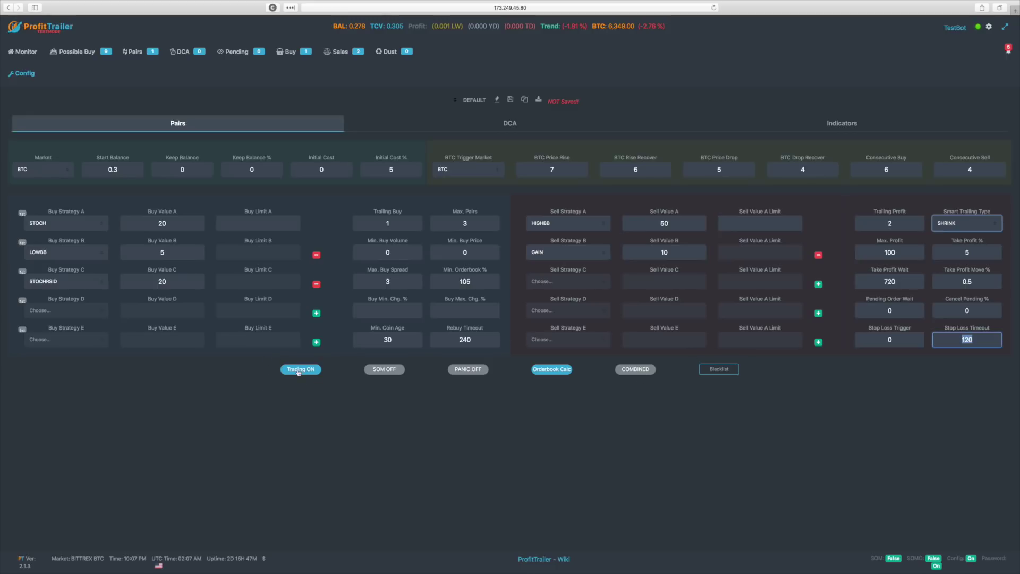
Switch SOM on and back off, and save the DEFAULT configuration with SOM off
left_click(386, 370)
left_click(386, 371)
left_click(511, 101)
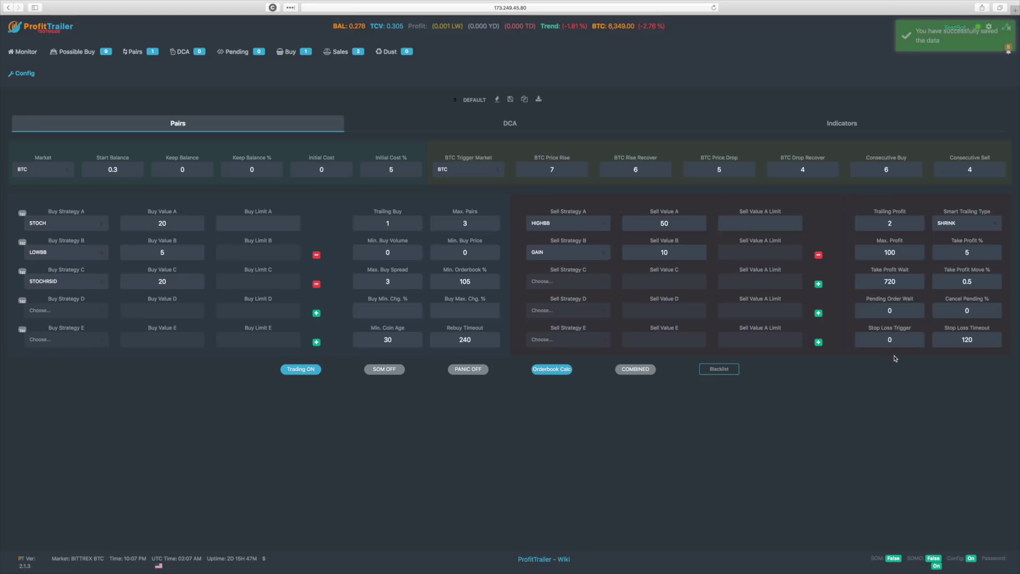
left_click(384, 370)
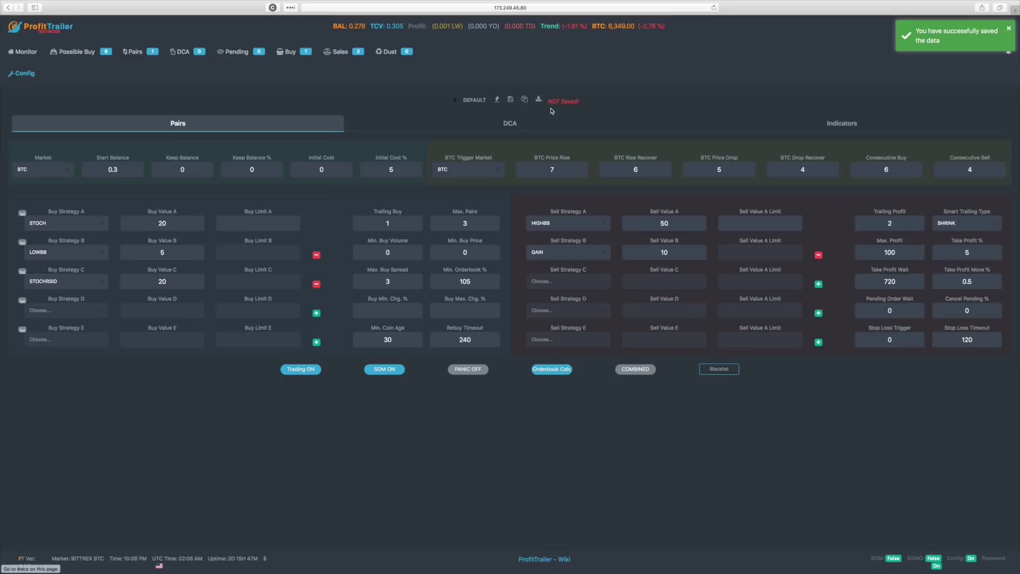
left_click(380, 369)
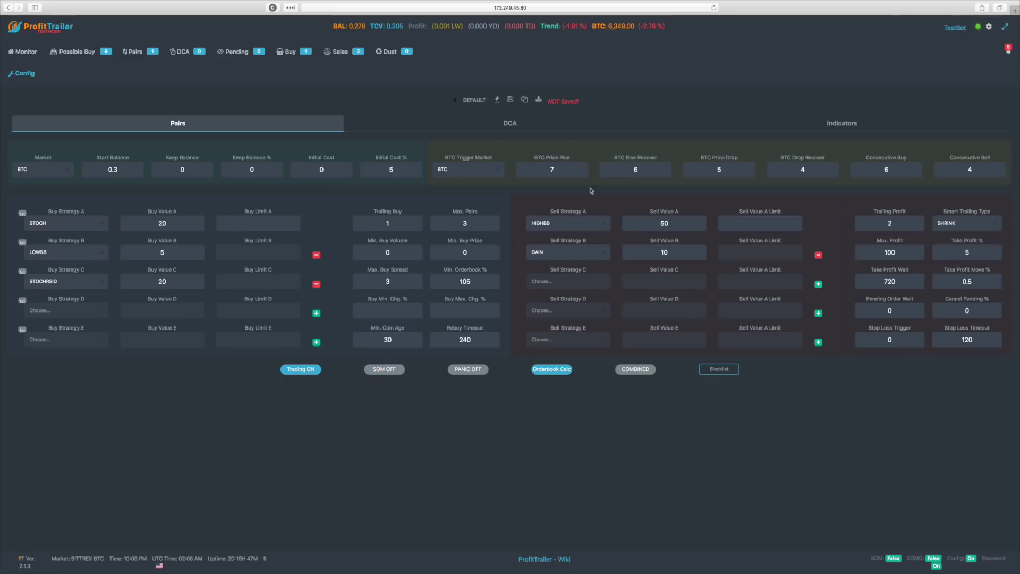
left_click(513, 103)
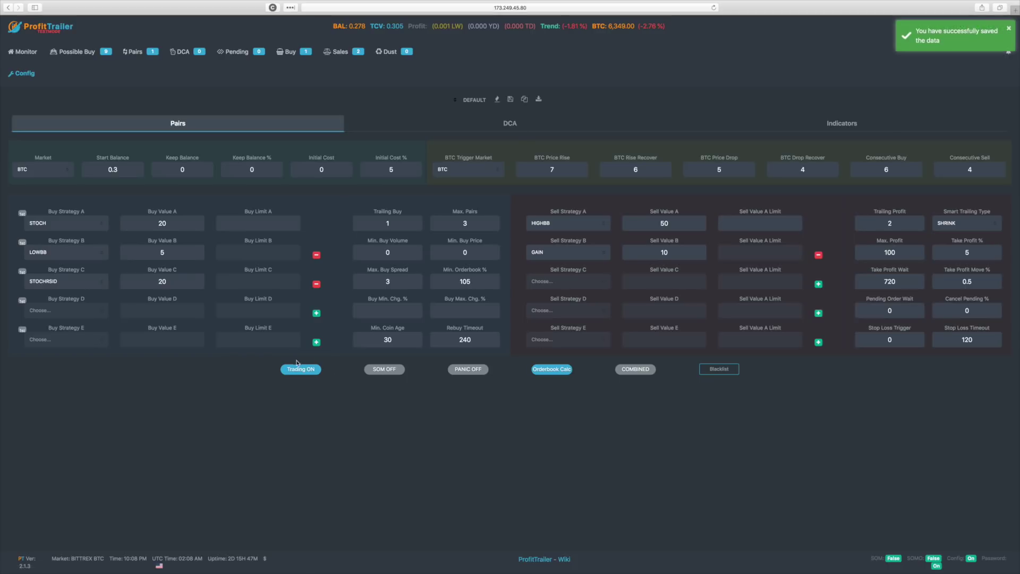
Switch Trading off and on again, and save the configuration
left_click(311, 375)
left_click(312, 371)
left_click(510, 98)
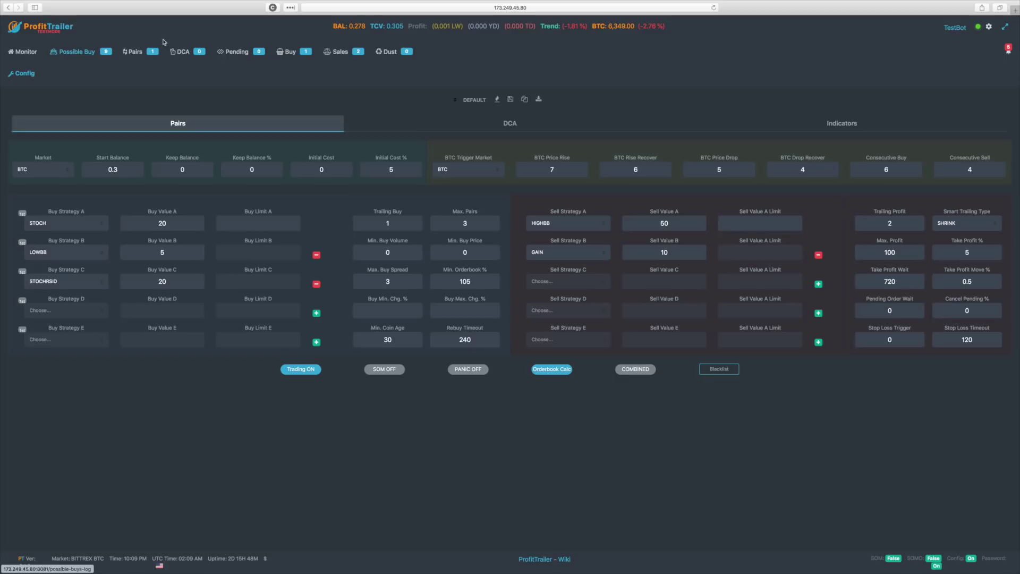
View the Pairs log of held coins and return to the configuration page
left_click(137, 54)
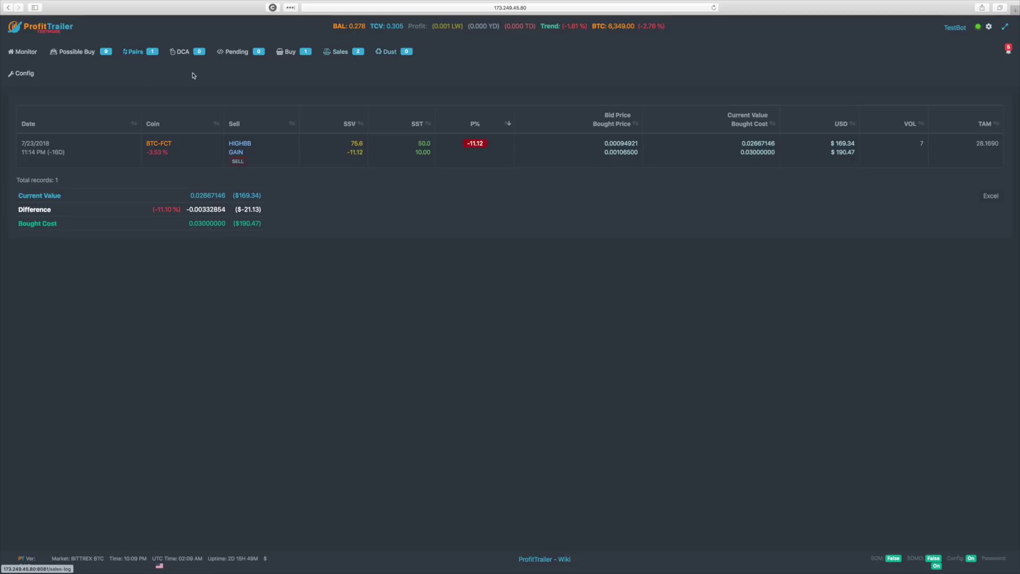
left_click(24, 74)
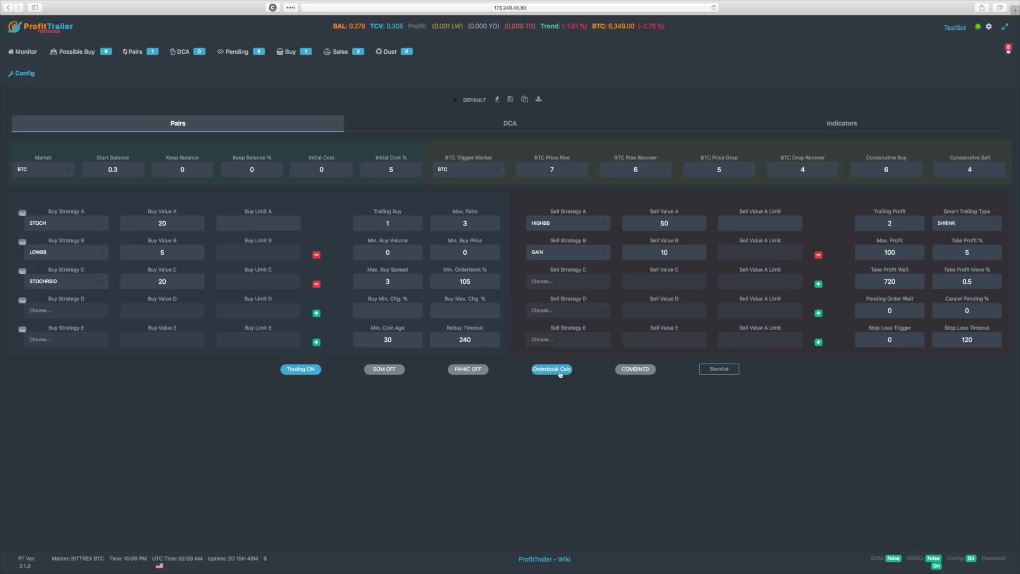
Open the Blacklist dialog and look through its coin list for blocked and allowed coins
left_click(721, 371)
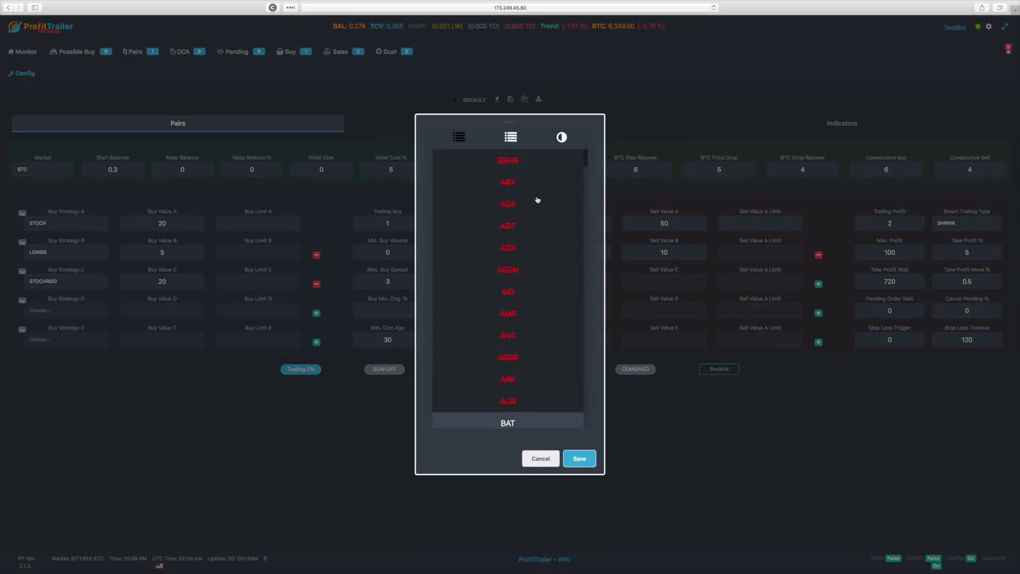
scroll(514, 220, "down", 5)
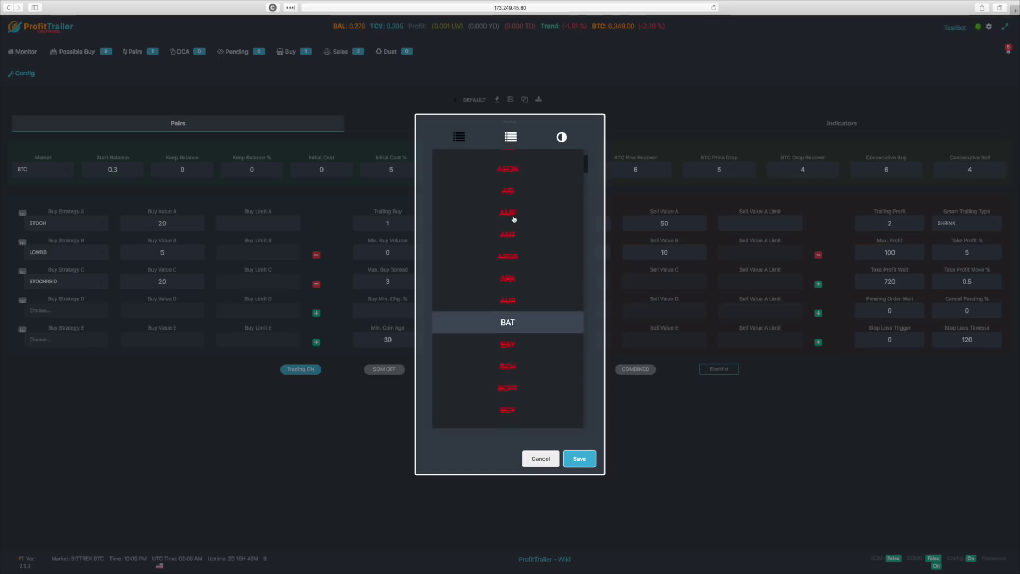
scroll(514, 217, "up", 5)
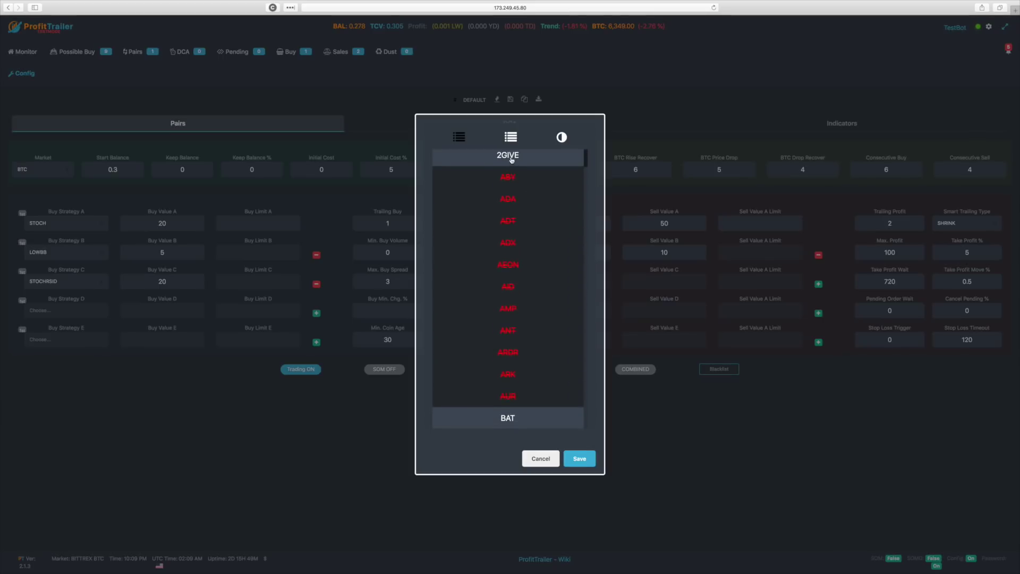
scroll(512, 159, "down", 1)
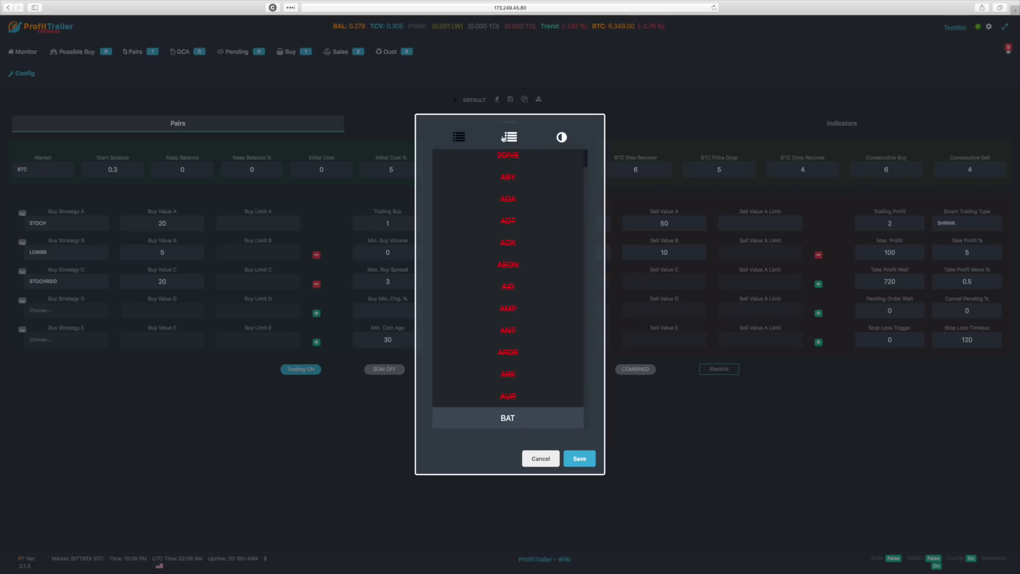
scroll(499, 377, "down", 8)
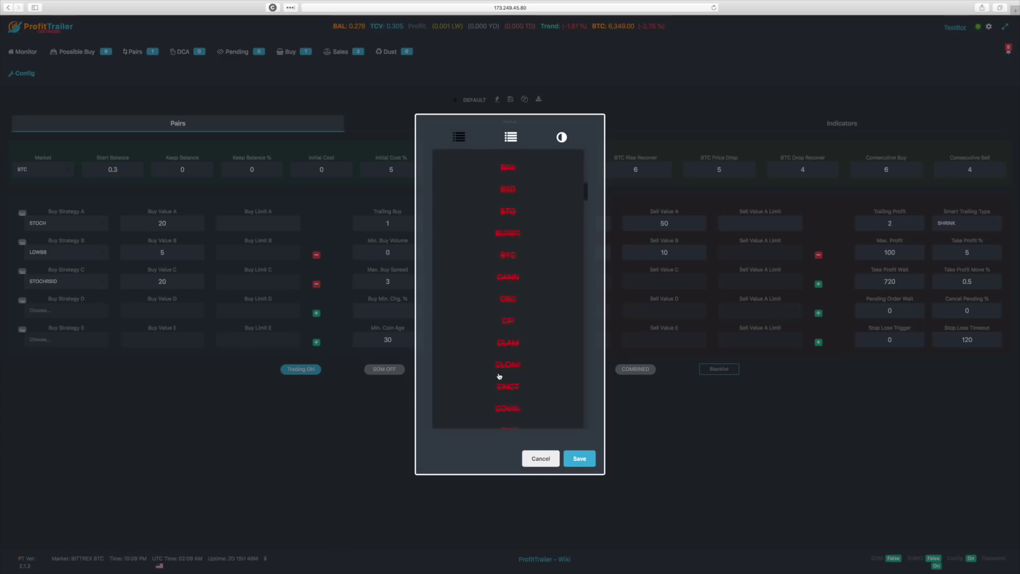
scroll(499, 376, "down", 15)
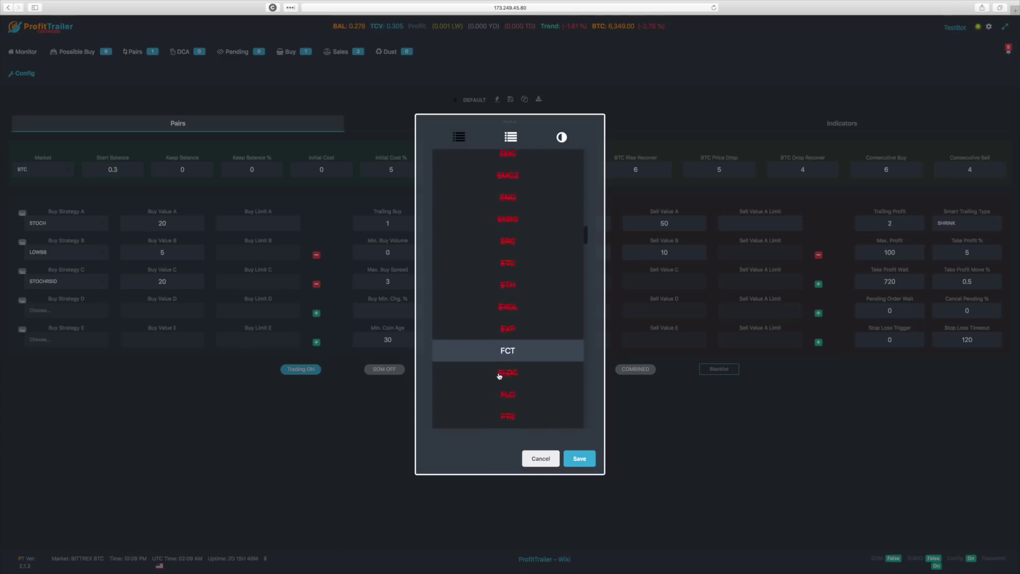
scroll(499, 377, "up", 15)
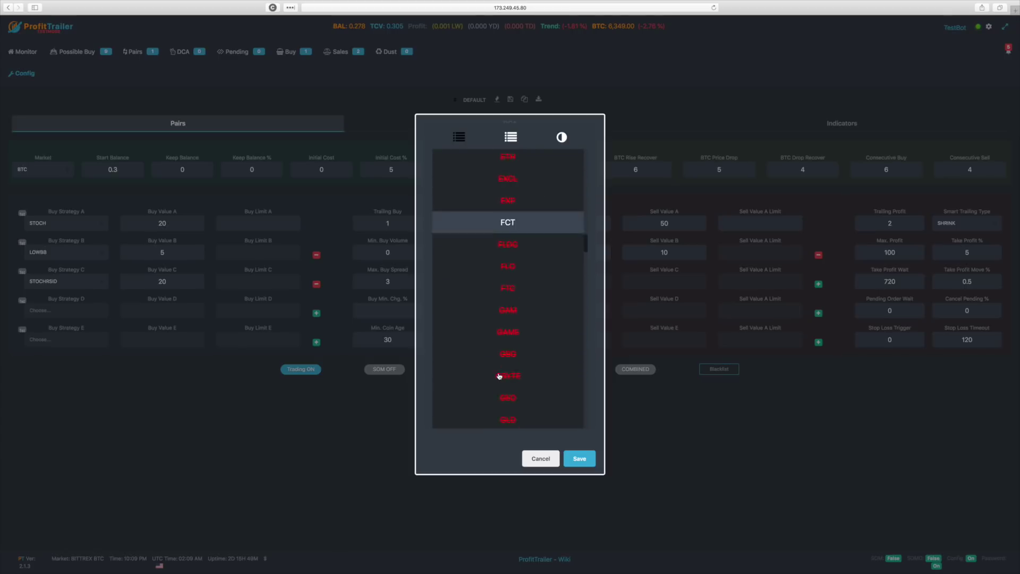
scroll(499, 376, "up", 8)
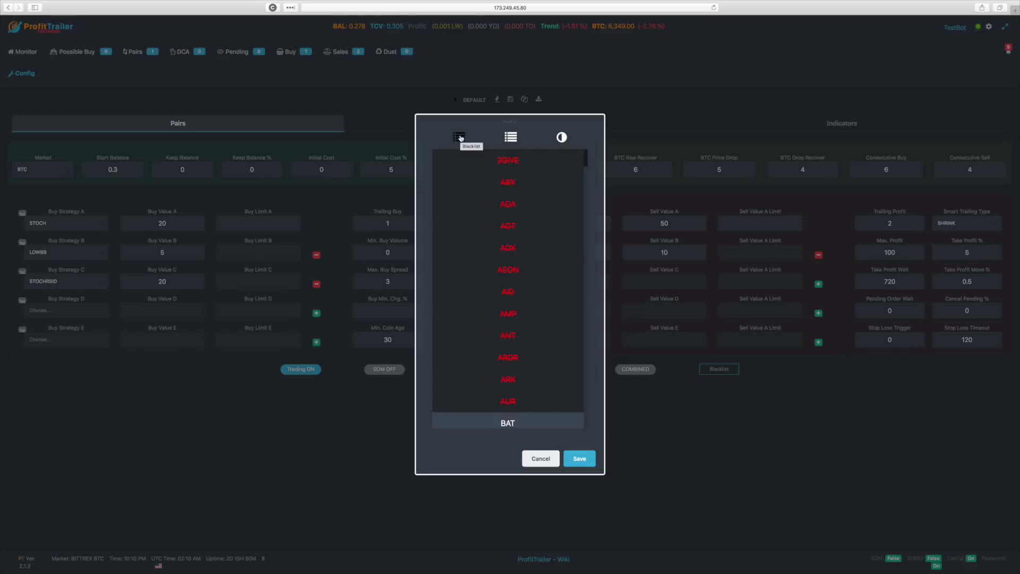
Switch between the Blacklist dialog's filters, viewing the blacklisted coins alone and finishing on only the allowed coins
left_click(516, 138)
left_click(561, 139)
left_click(461, 139)
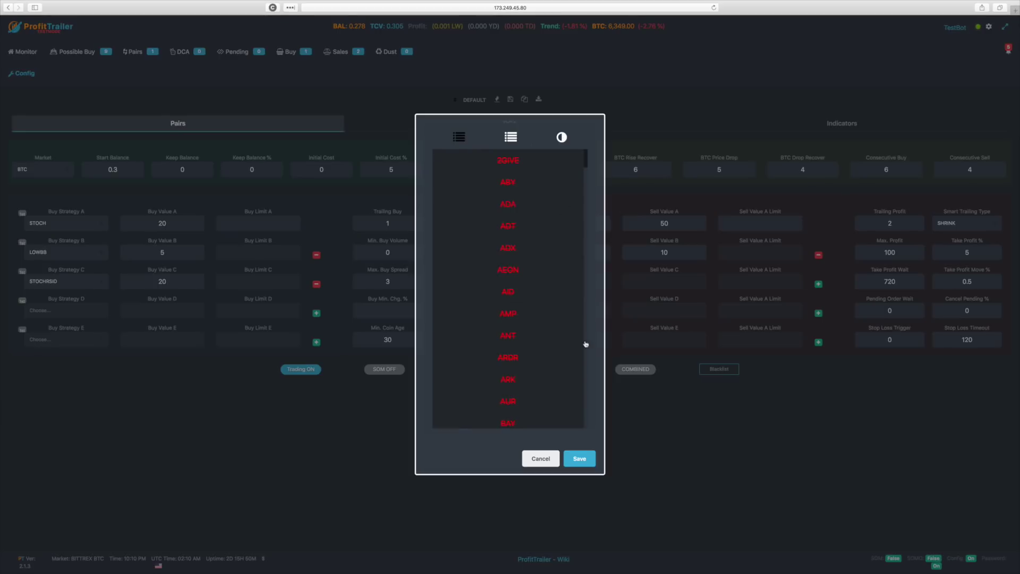
left_click(507, 137)
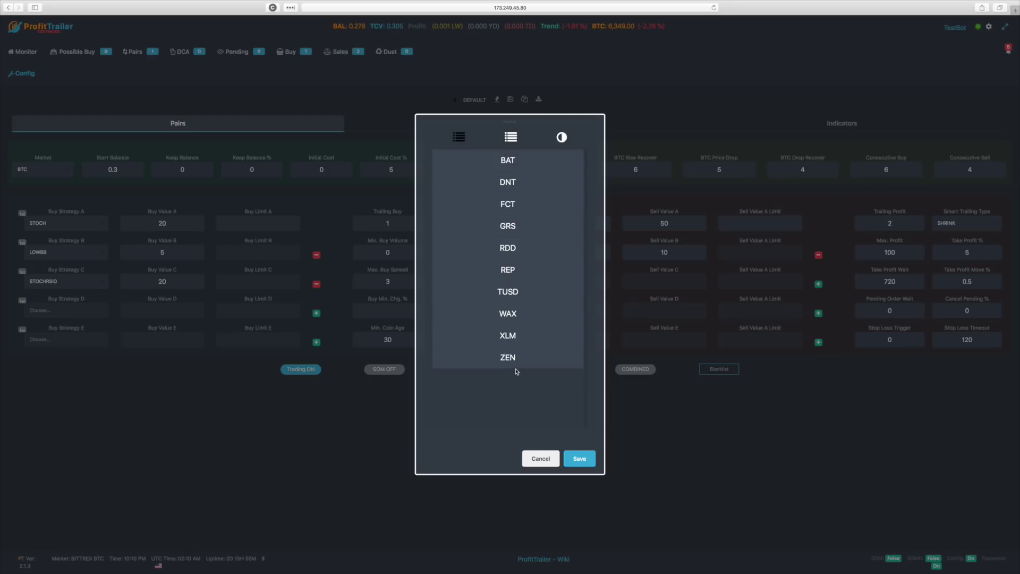
Show the full coin list, filter it back to only the allowed coins, and save the blacklist
left_click(563, 139)
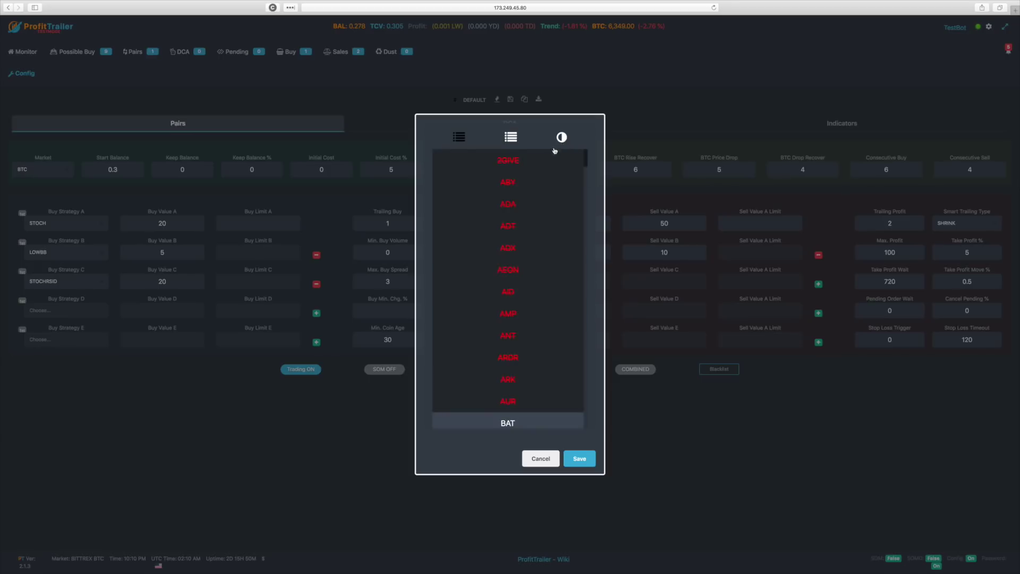
left_click(507, 141)
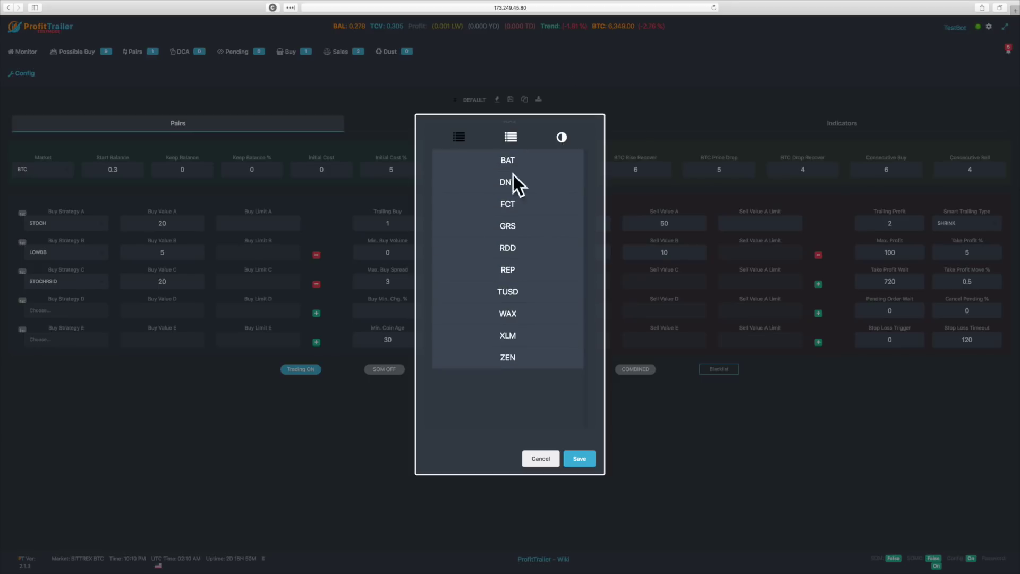
left_click(590, 463)
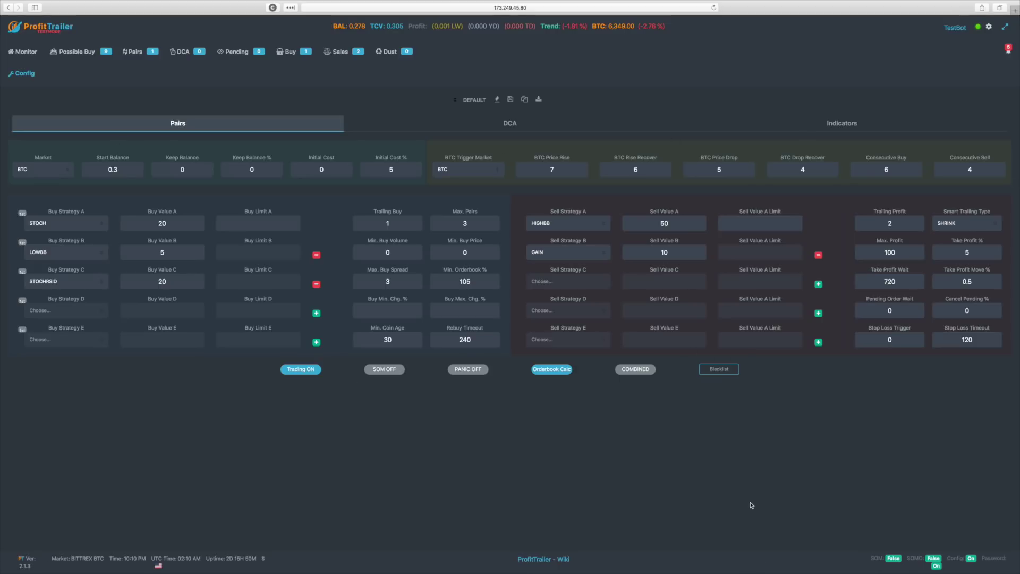
Open the ProfitTrailer Wiki, enlarge its page, and switch to the Bittrex dashboard and back to the wiki
left_click(564, 559)
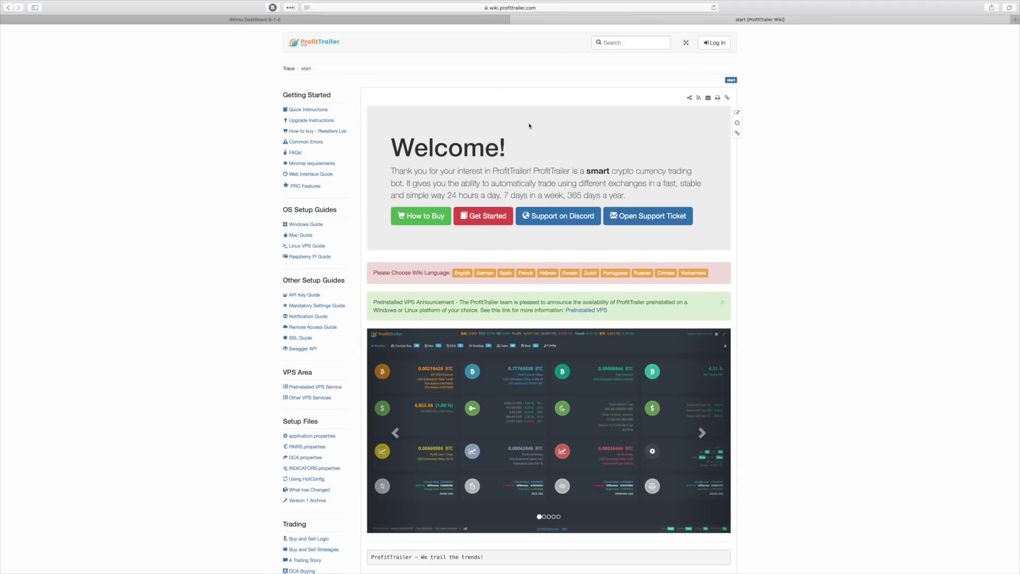
key("super+equal")
left_click(325, 18)
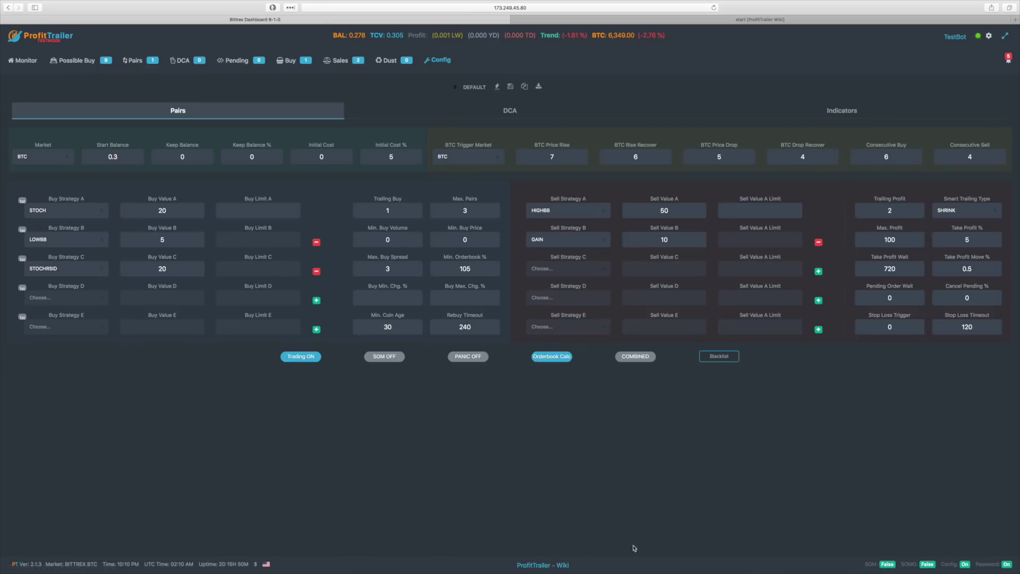
left_click(881, 19)
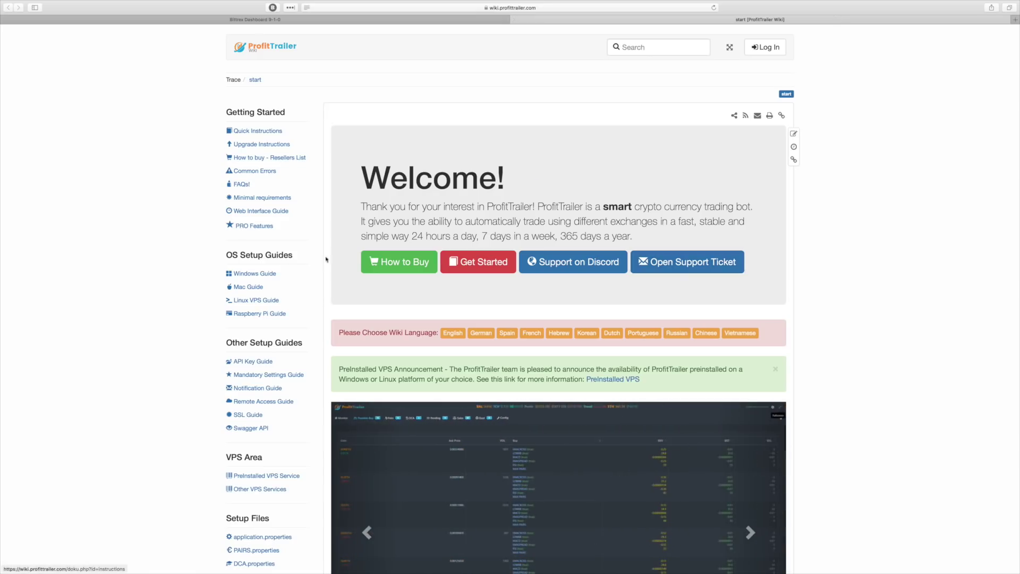
Look through the wiki start page's guide links, including the PAIRS.properties entry under Setup Files
scroll(246, 430, "down", 5)
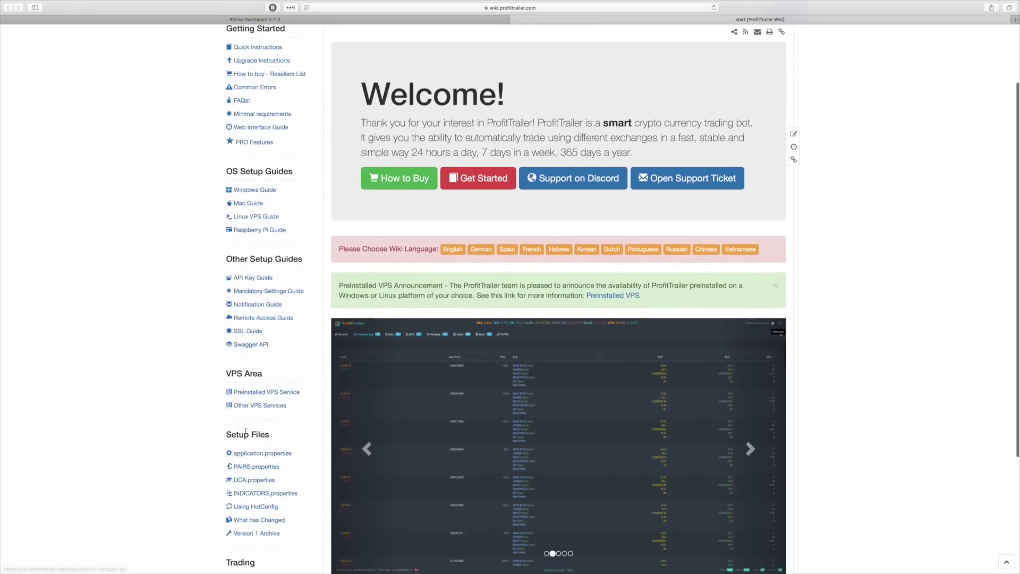
scroll(245, 430, "down", 4)
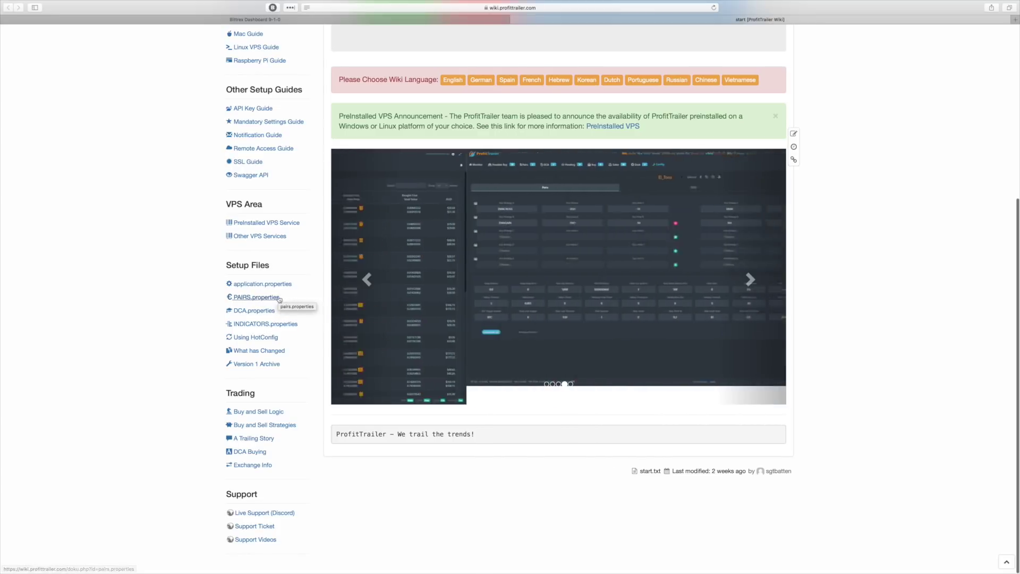
scroll(281, 289, "up", 6)
scroll(279, 285, "up", 3)
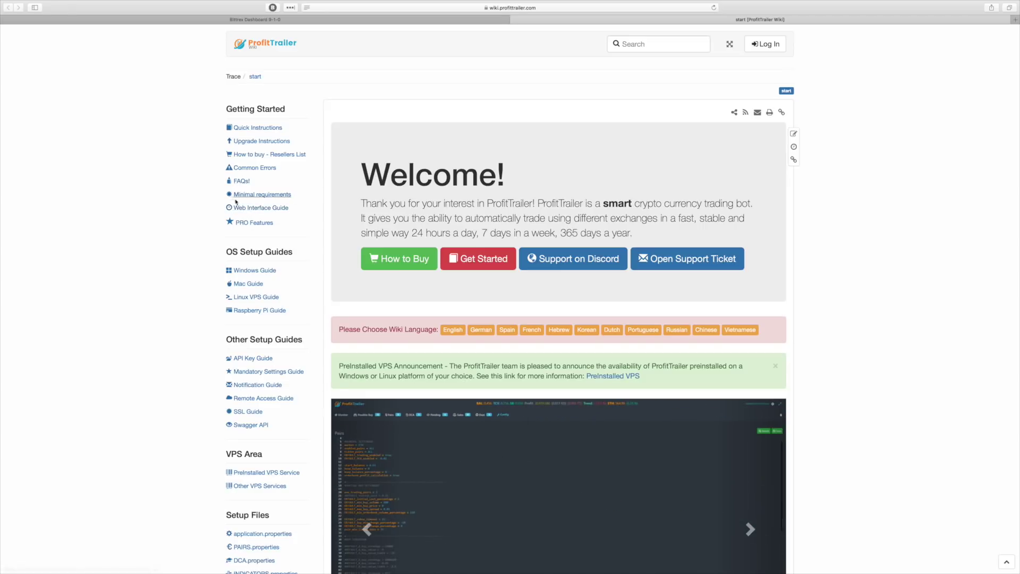
Open the wiki's Web Interface Guide, review its contents list at a larger size, and return to the Bittrex dashboard
left_click(259, 208)
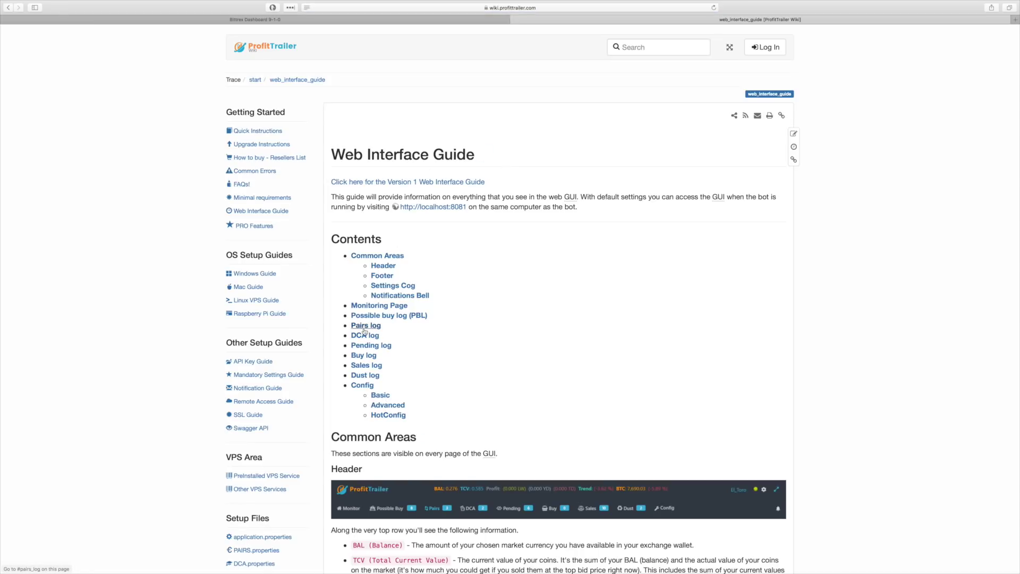
key("super+equal")
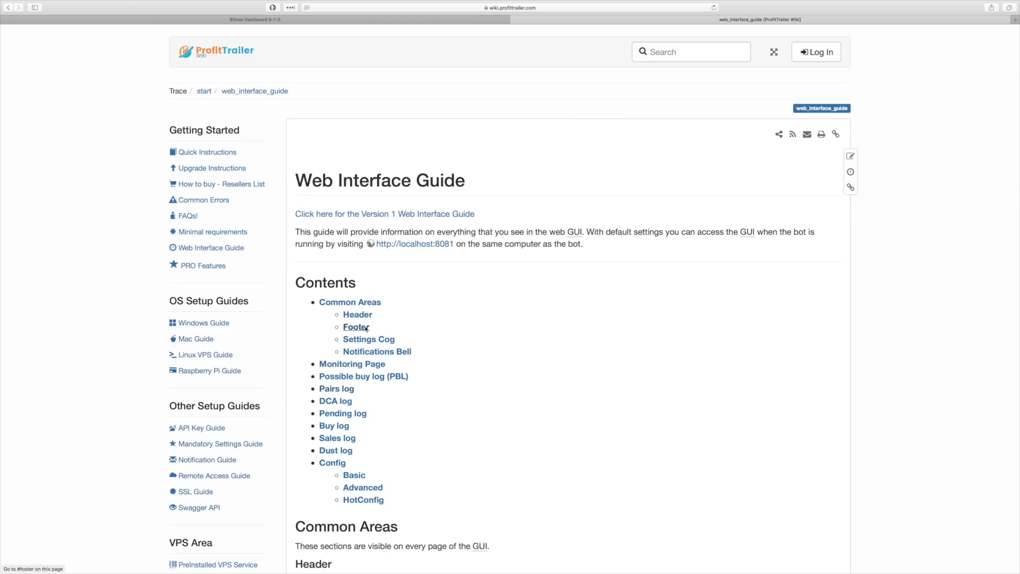
scroll(381, 416, "down", 5)
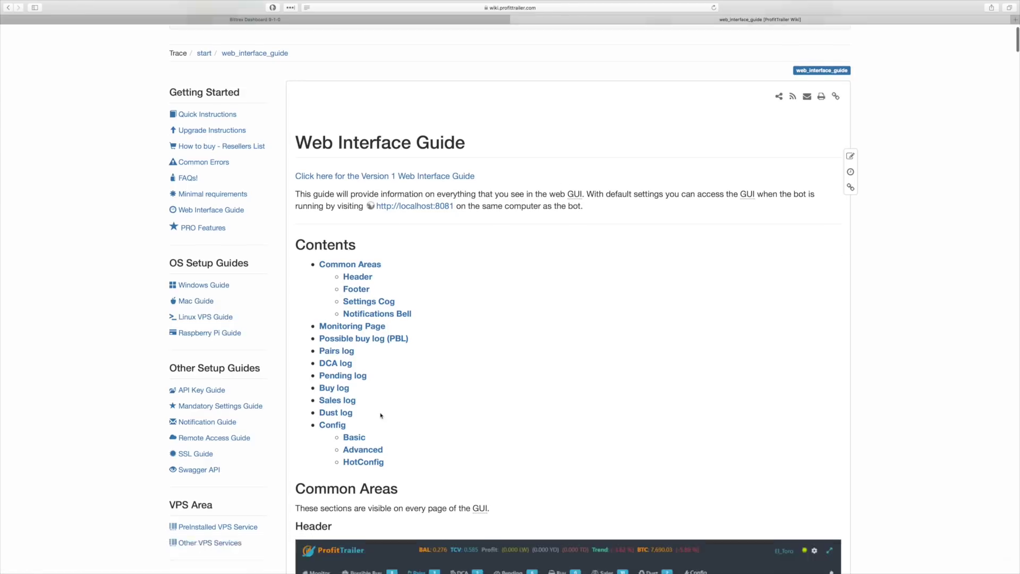
scroll(380, 416, "up", 5)
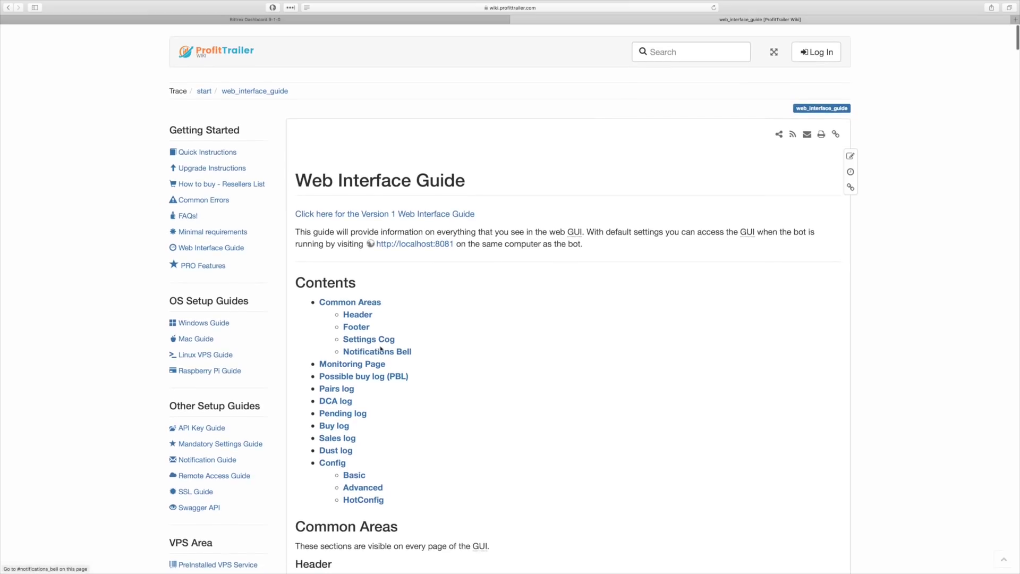
left_click(351, 20)
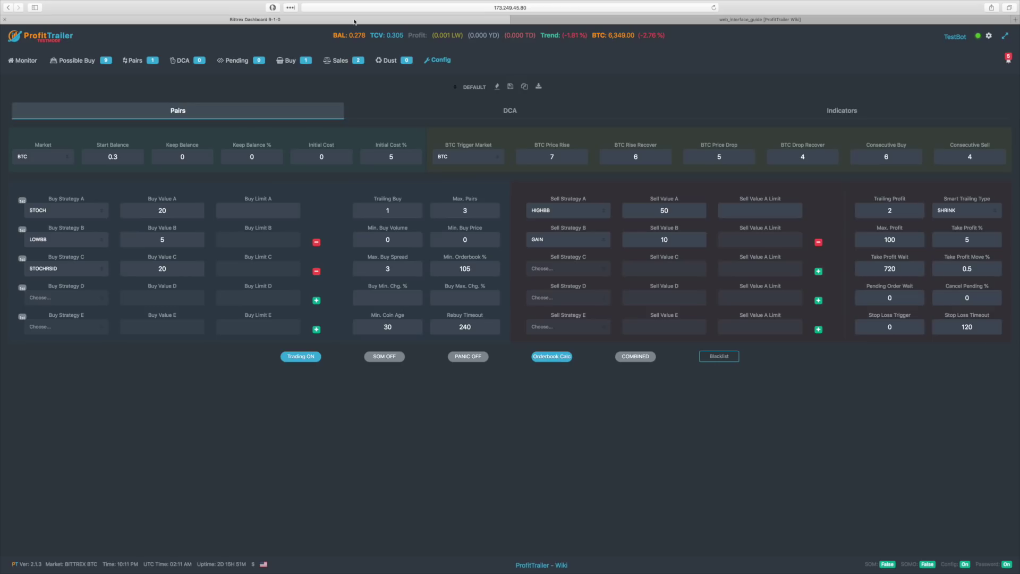